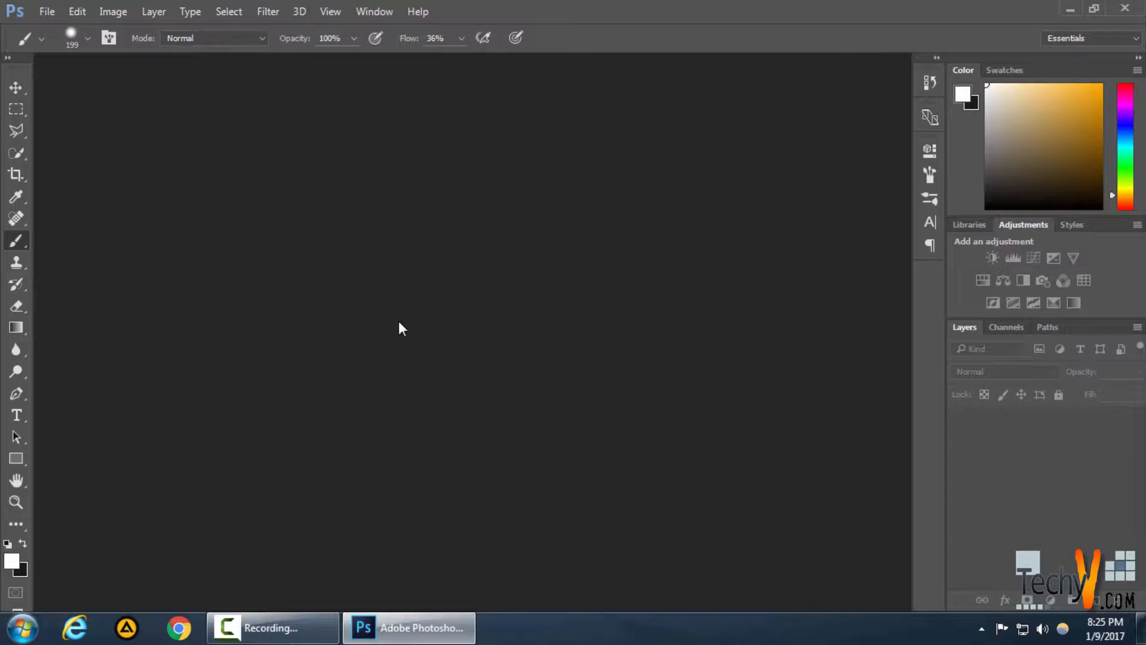
# - Open the photo guitar-944261.jpg from the desktop
pyautogui.click(45, 12)
pyautogui.click(65, 46)
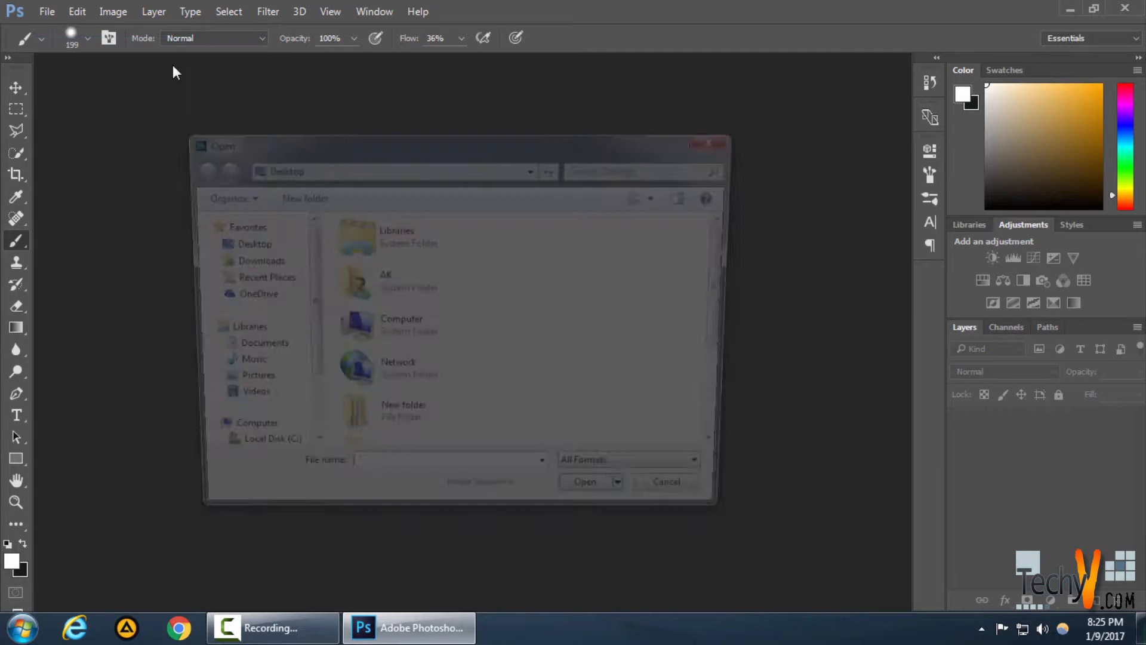
pyautogui.click(722, 139)
pyautogui.click(49, 19)
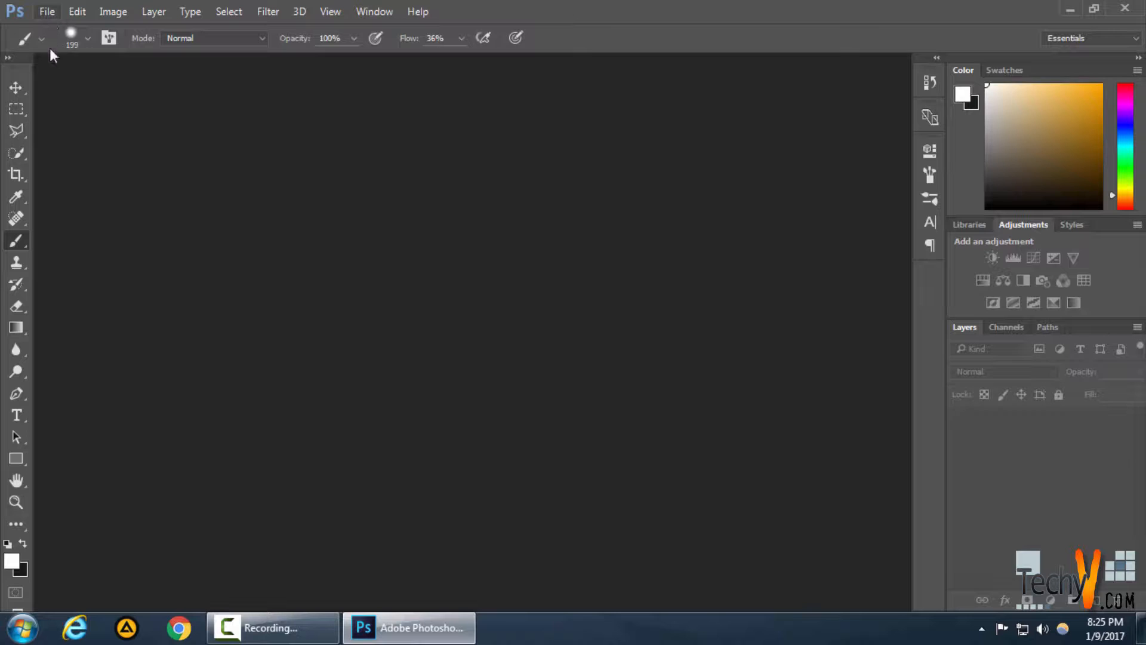
pyautogui.click(55, 47)
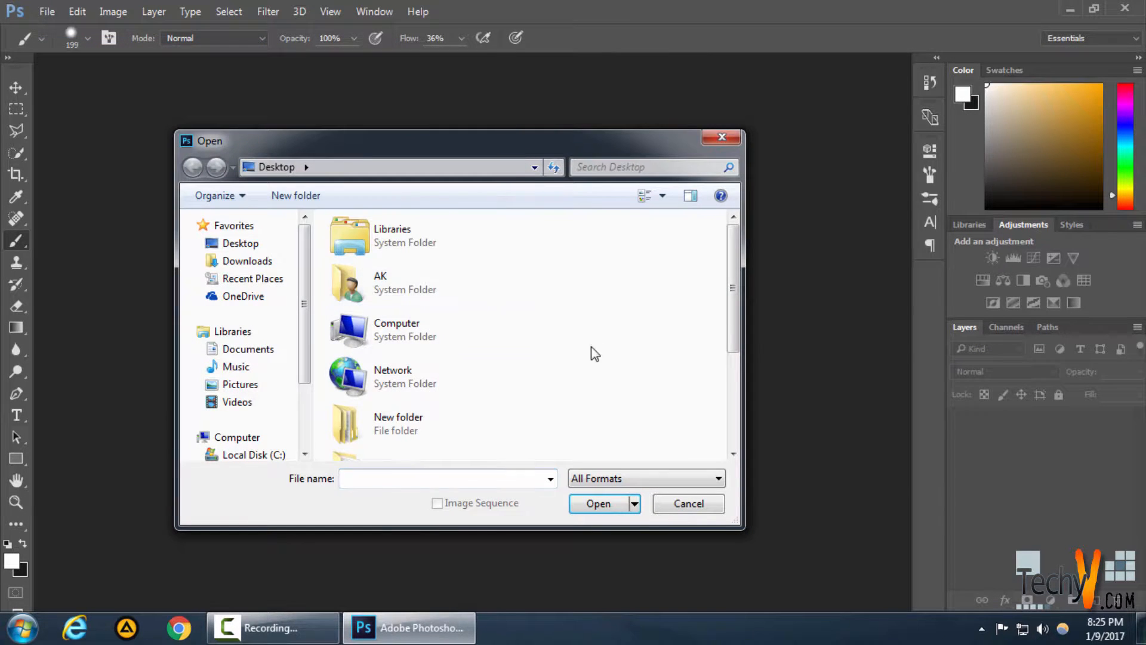
pyautogui.scroll(-5, 591, 350)
pyautogui.click(418, 385)
pyautogui.click(598, 503)
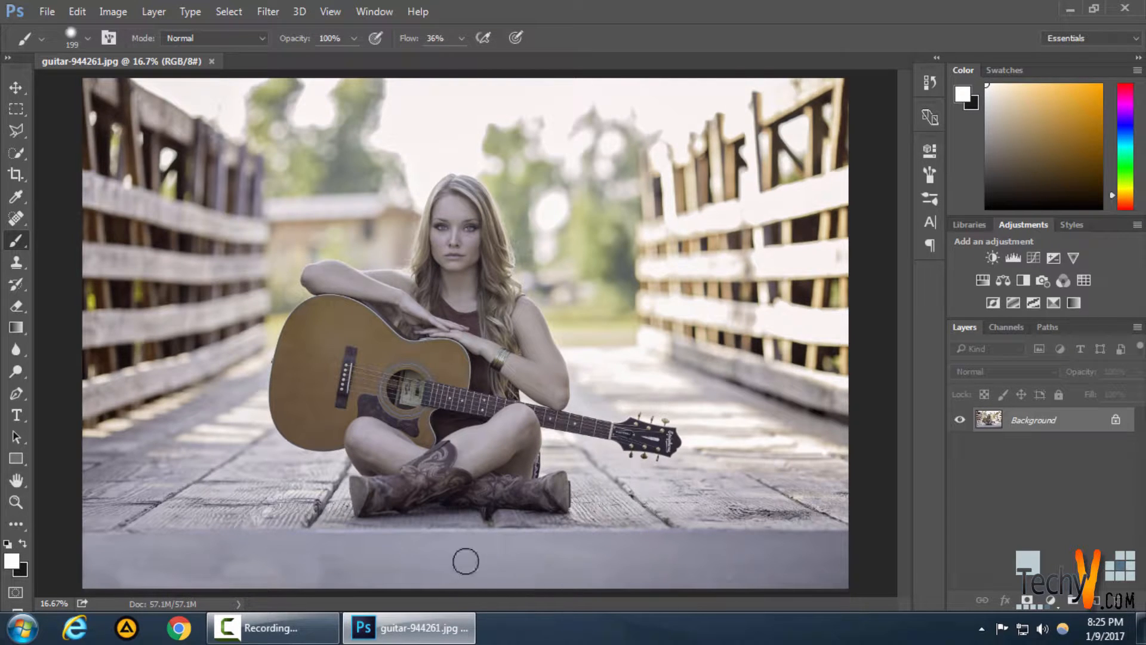
# - Crop off the plain strip along the lower edge of the photo, keeping the full width
pyautogui.press('c')
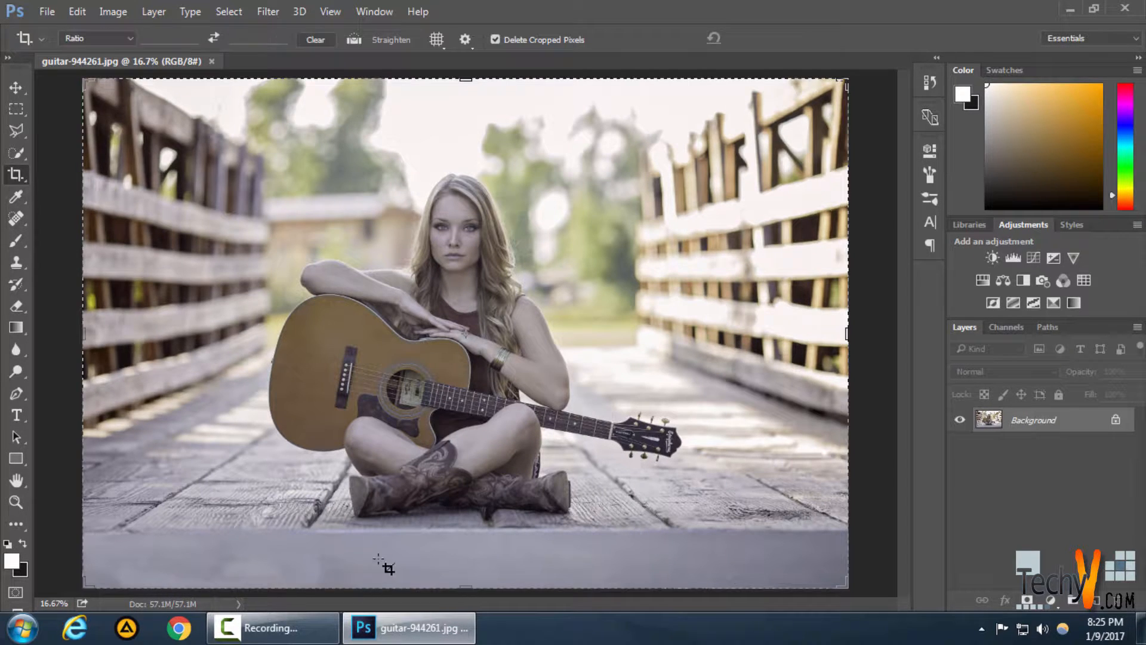
pyautogui.moveTo(468, 586); pyautogui.dragTo(473, 558)
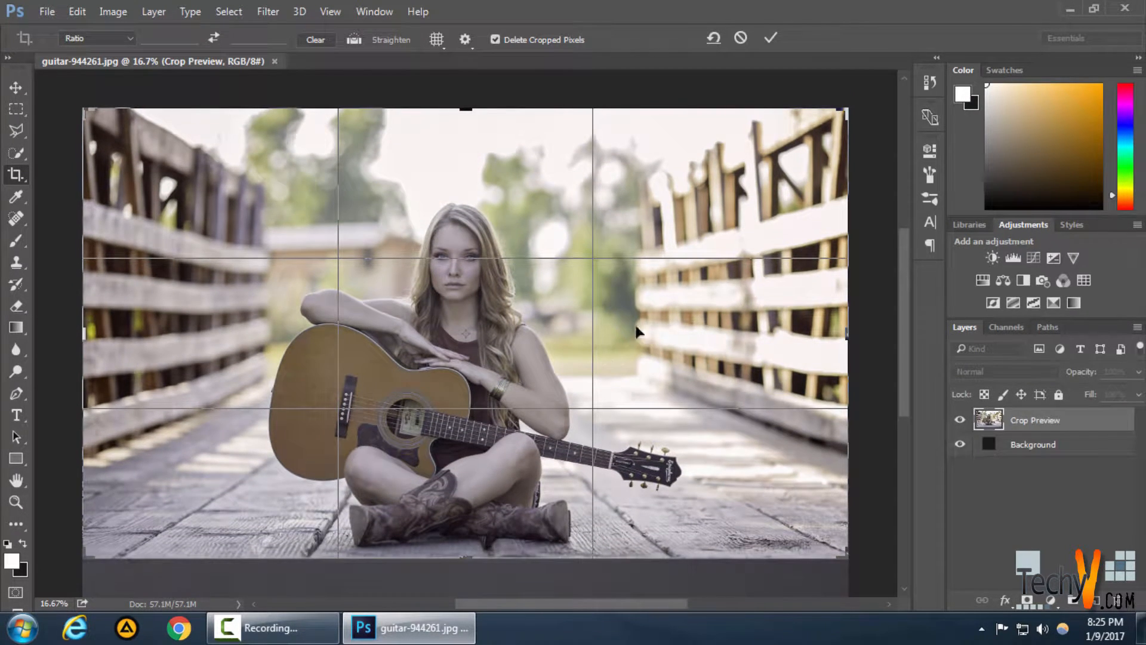
pyautogui.click(770, 40)
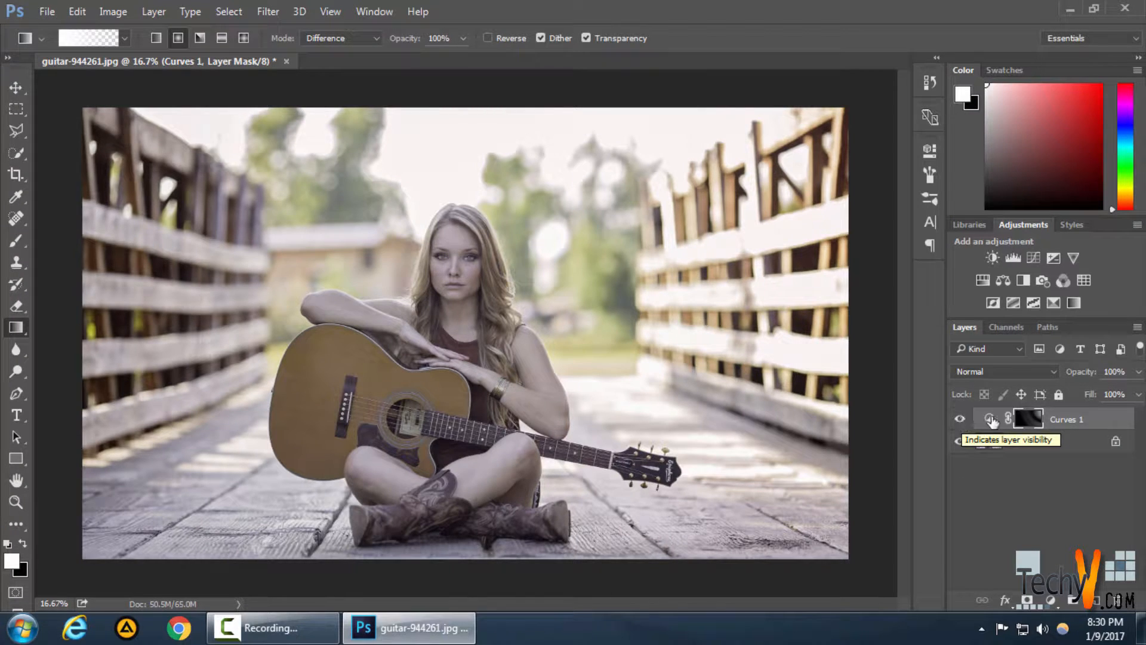
# - Delete the existing Curves 1 layer and add a fresh Curves adjustment layer above the background
pyautogui.moveTo(1078, 419); pyautogui.dragTo(1116, 599)
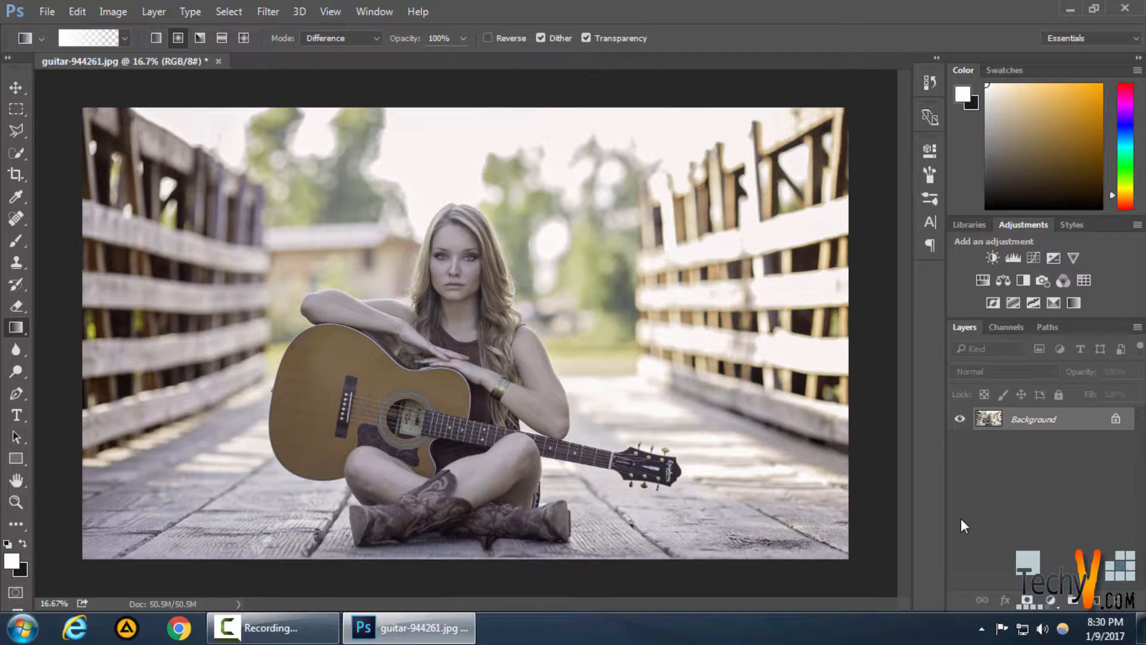
pyautogui.click(1051, 600)
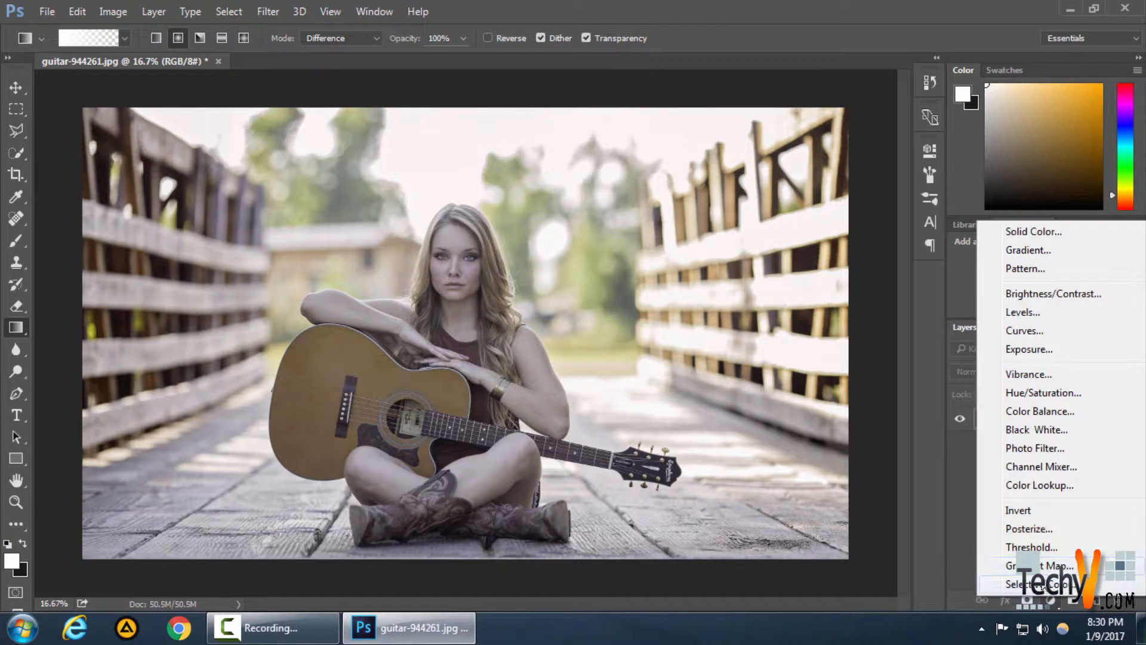
pyautogui.click(1034, 332)
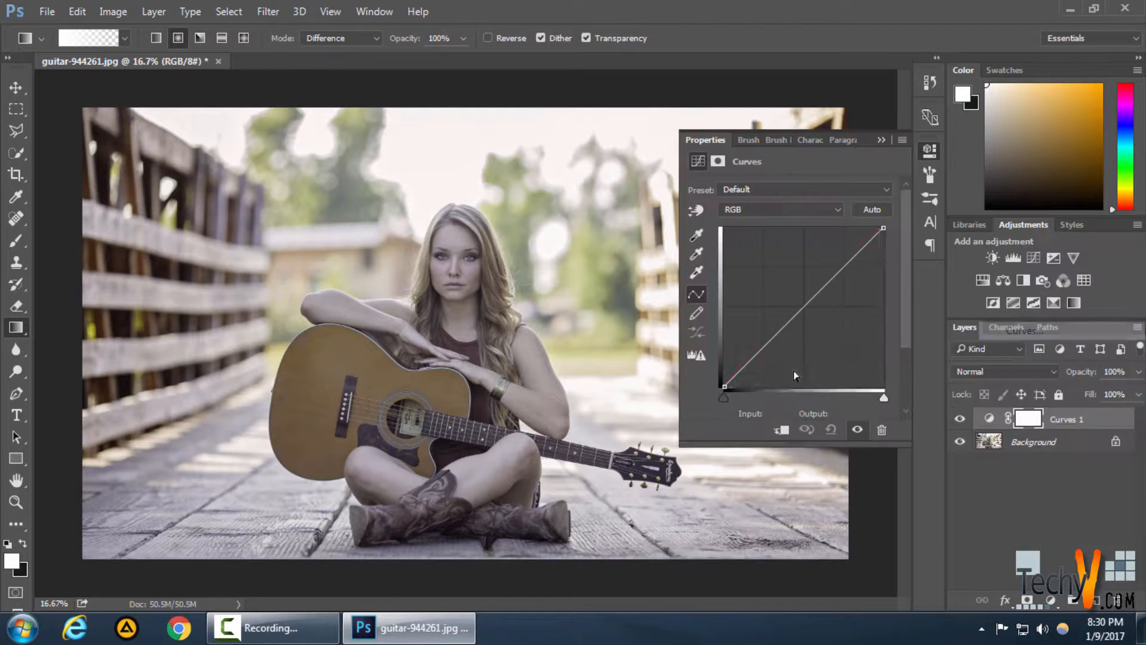
# - Raise the midtones of the Red channel curve slightly and invert the adjustment's layer mask to black
pyautogui.click(753, 214)
pyautogui.click(740, 231)
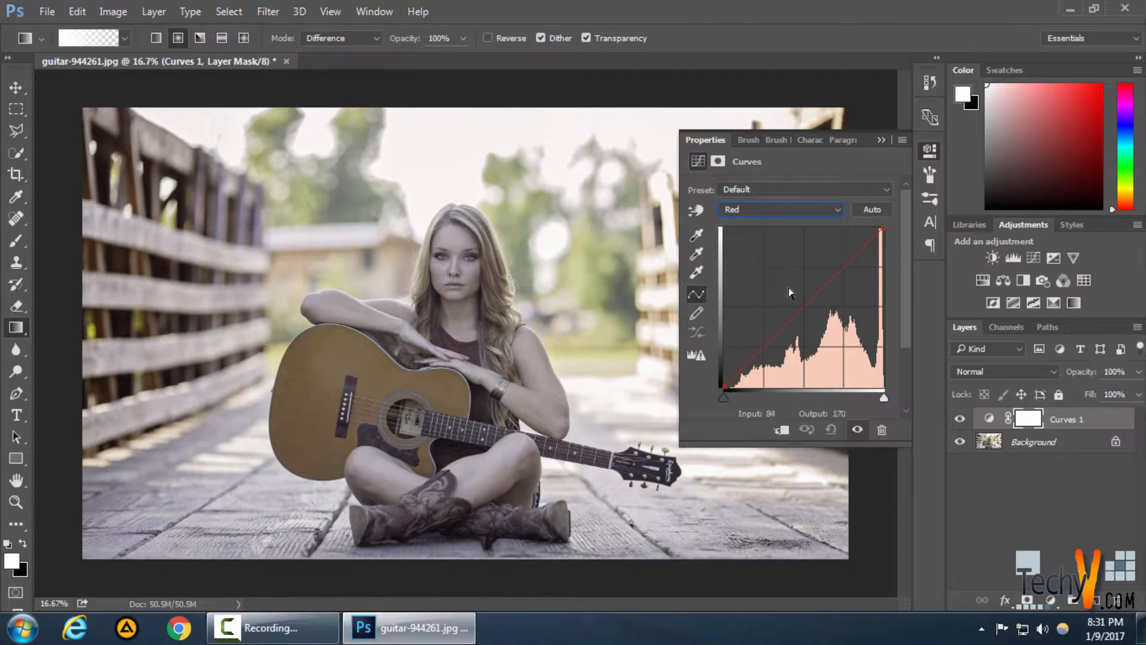
pyautogui.moveTo(796, 315); pyautogui.dragTo(795, 303)
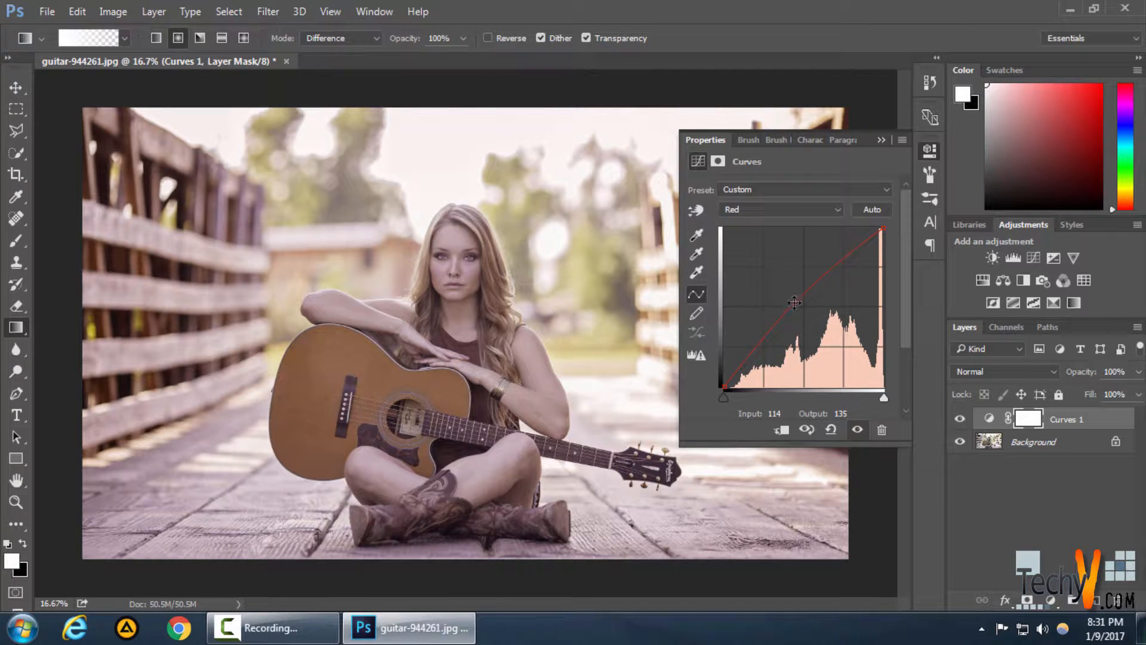
pyautogui.moveTo(794, 303); pyautogui.dragTo(798, 298)
pyautogui.click(880, 140)
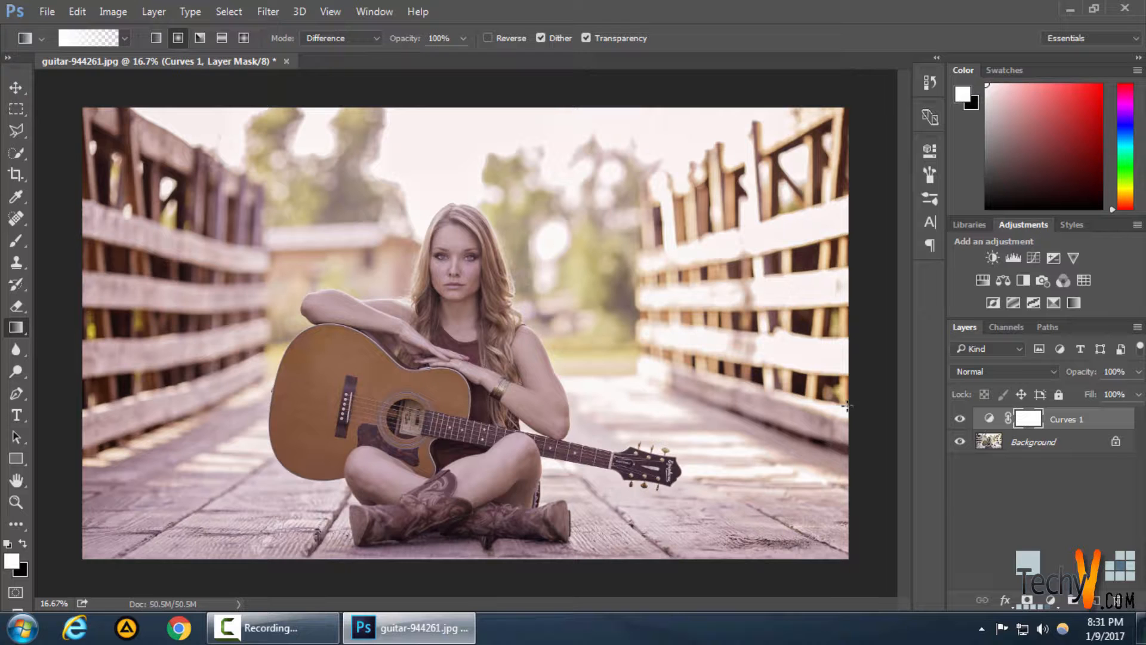
pyautogui.hotkey('ctrl', 'i')
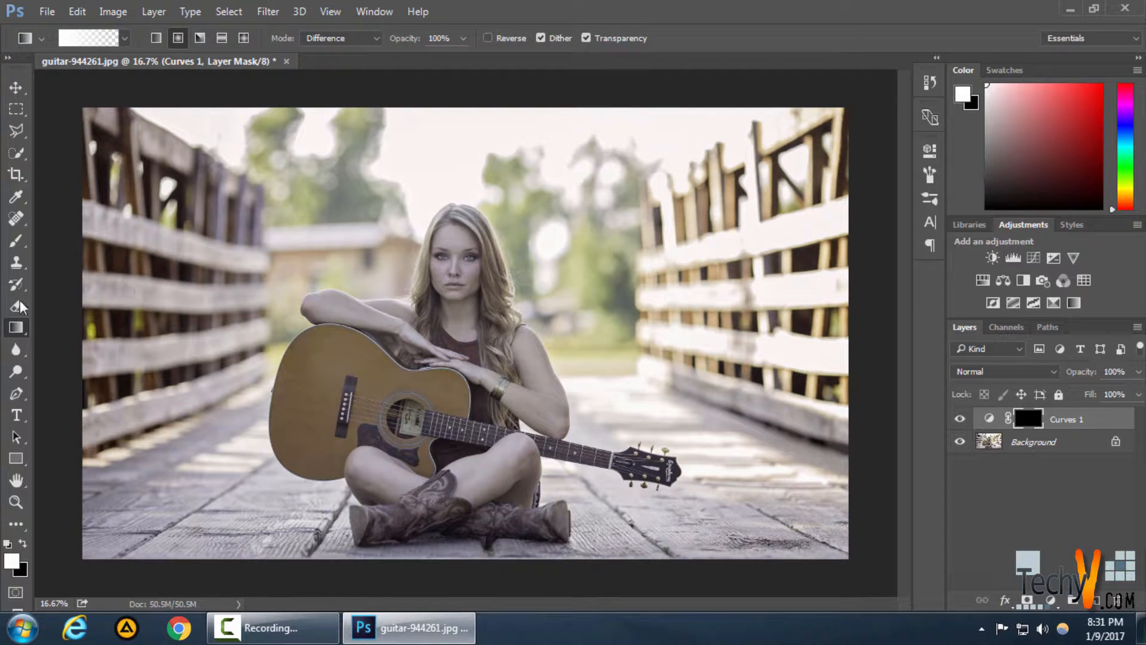
# - Set up the Gradient tool with the Foreground to Transparent gradient and the Normal blend mode
pyautogui.click(83, 38)
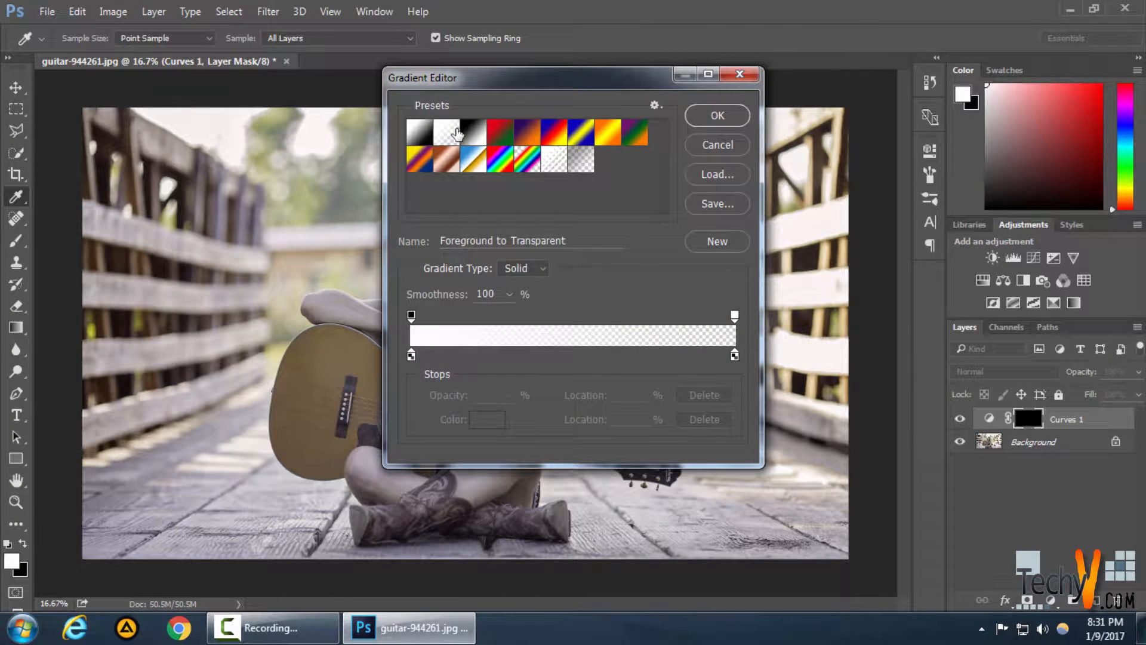
pyautogui.click(697, 117)
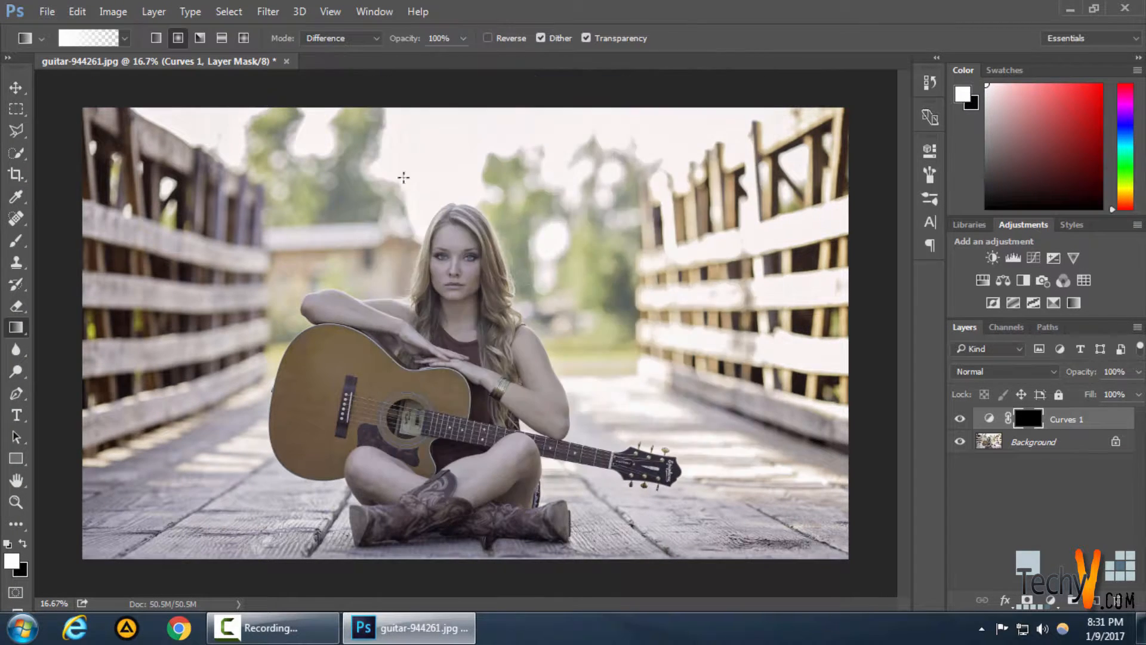
pyautogui.click(326, 38)
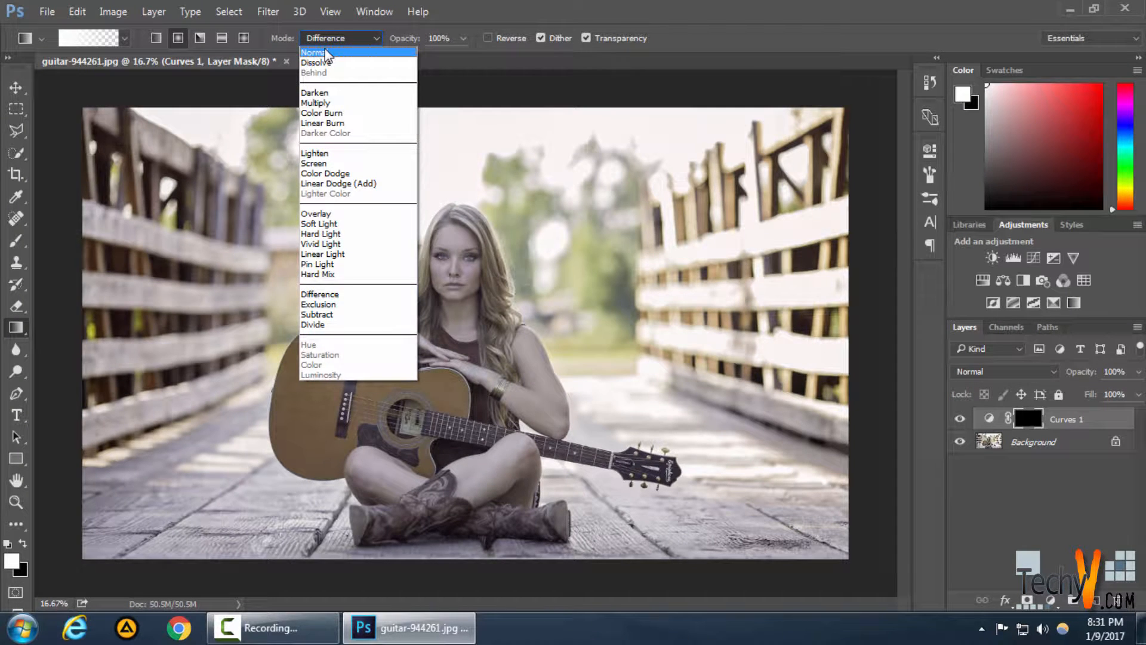
pyautogui.click(328, 54)
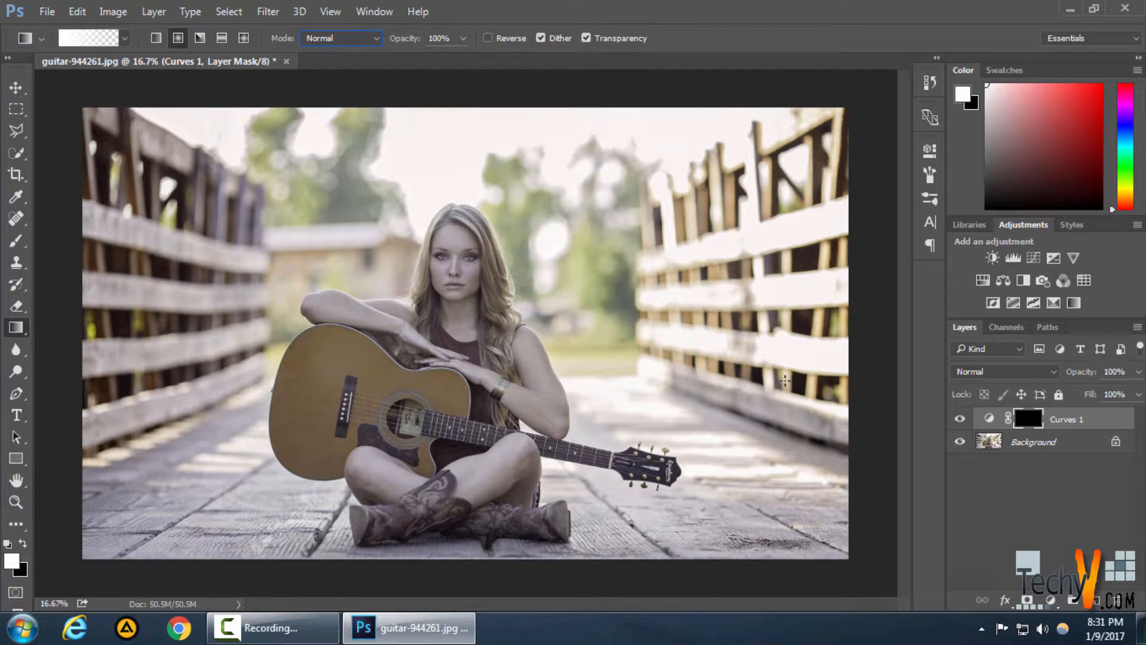
# - Draw several large white radial gradients on the Curves 1 mask, from outside the photo's upper-right corner towards and past the woman
pyautogui.hotkey('ctrl', '-')
pyautogui.hotkey('ctrl', '-')
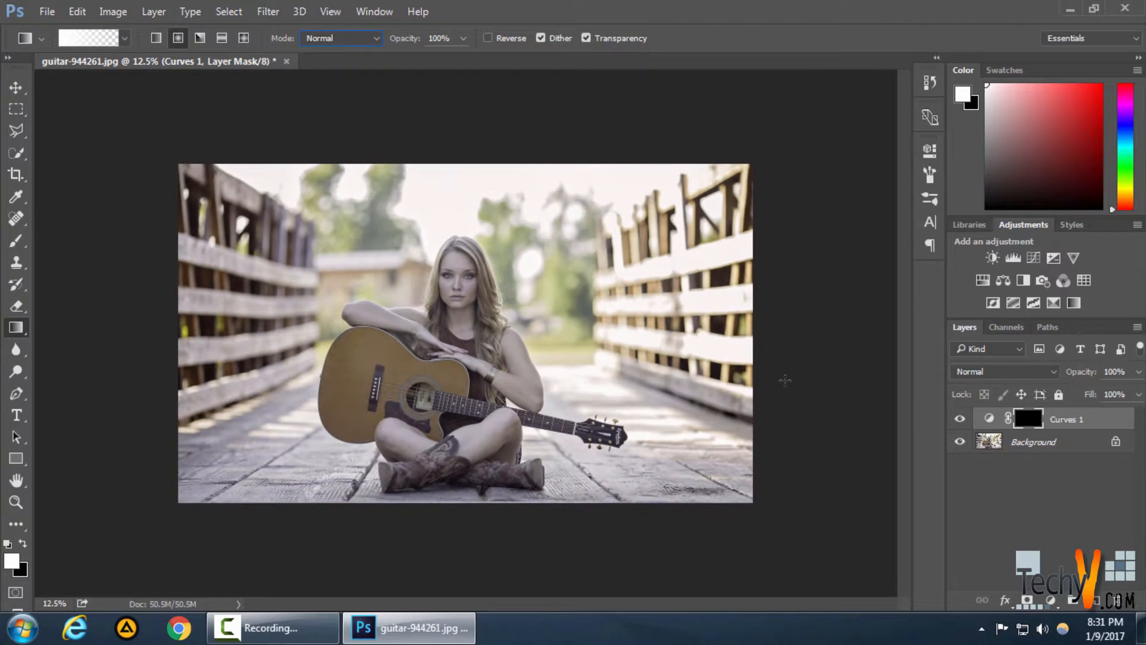
pyautogui.moveTo(703, 182); pyautogui.dragTo(657, 235)
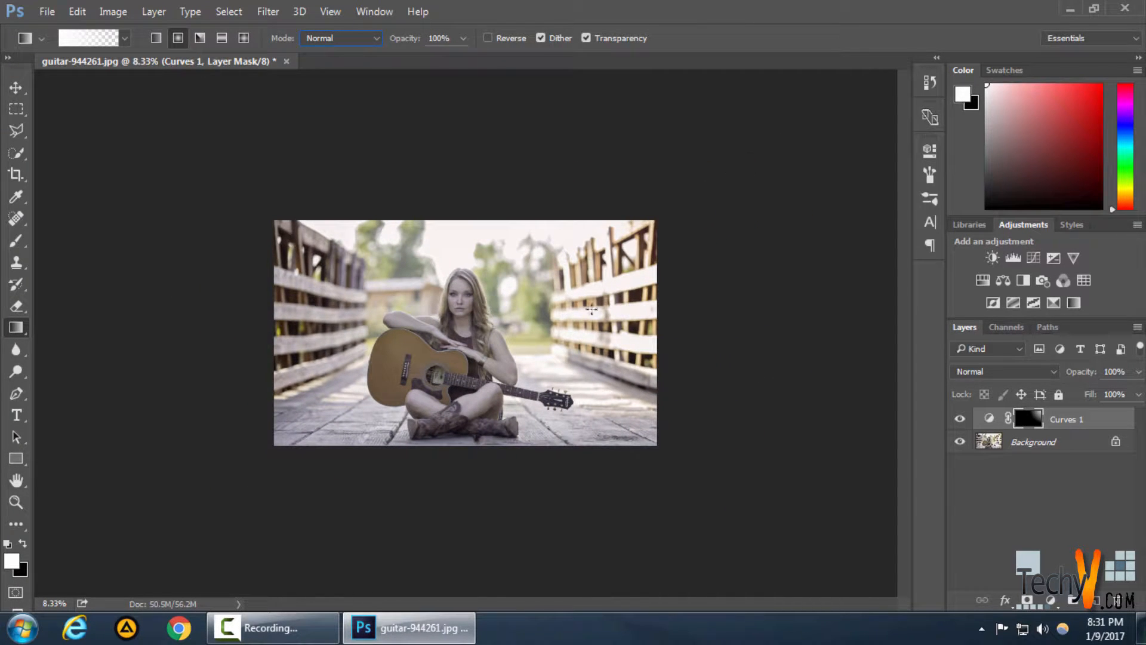
pyautogui.moveTo(779, 141); pyautogui.dragTo(487, 328)
pyautogui.moveTo(779, 138); pyautogui.dragTo(480, 327)
pyautogui.moveTo(804, 114); pyautogui.dragTo(430, 365)
pyautogui.moveTo(820, 104); pyautogui.dragTo(355, 399)
pyautogui.hotkey('ctrl', '+')
pyautogui.hotkey('ctrl', '+')
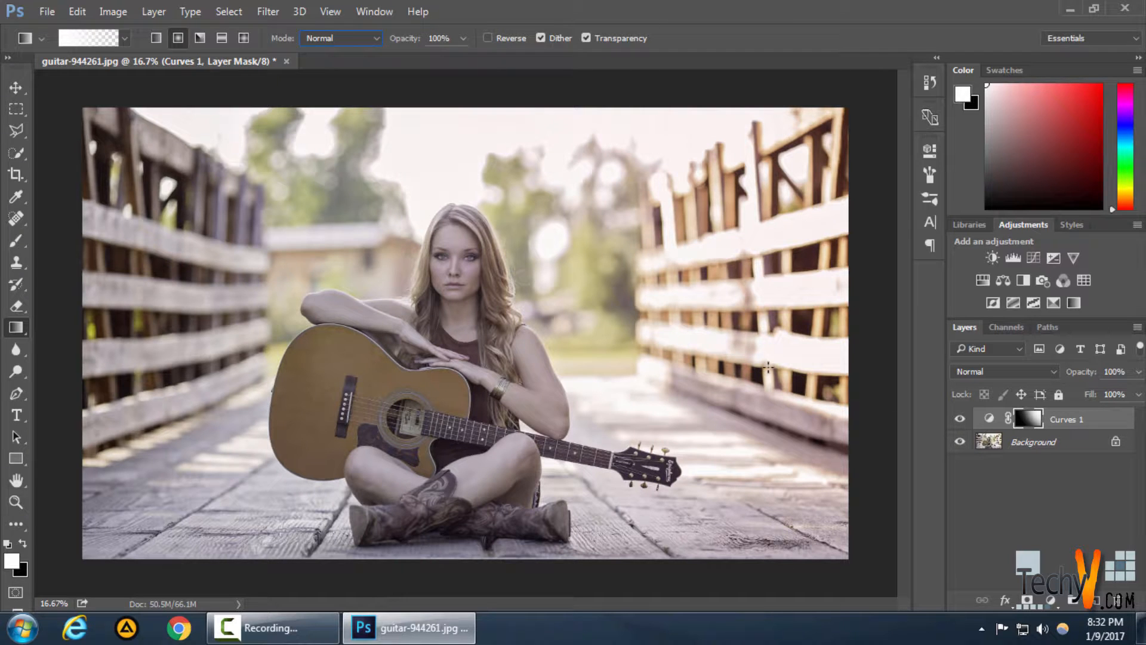
# - Add a second Curves adjustment layer and raise the midtones of its Green channel curve
pyautogui.hotkey('ctrl', '-')
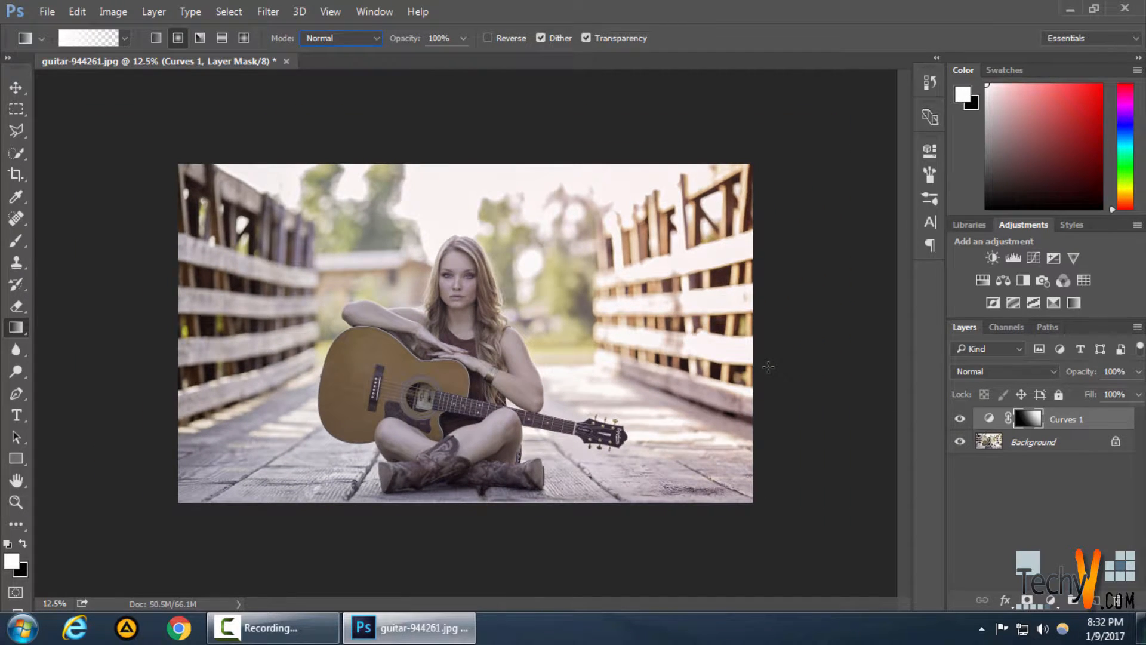
pyautogui.click(1050, 600)
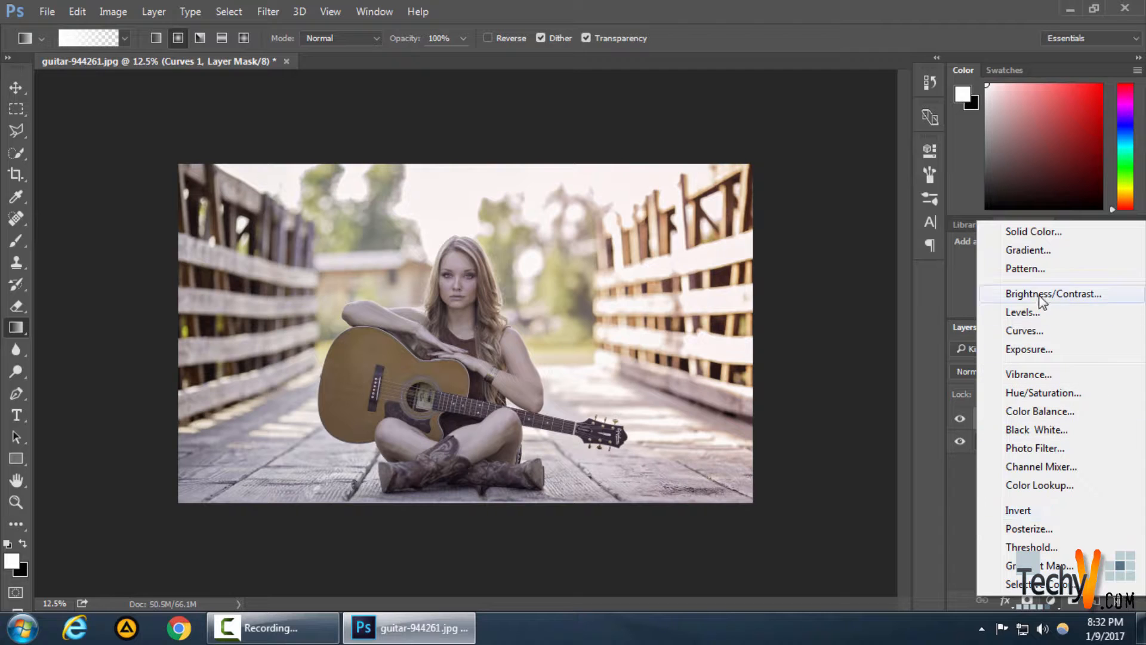
pyautogui.click(1012, 335)
pyautogui.click(756, 208)
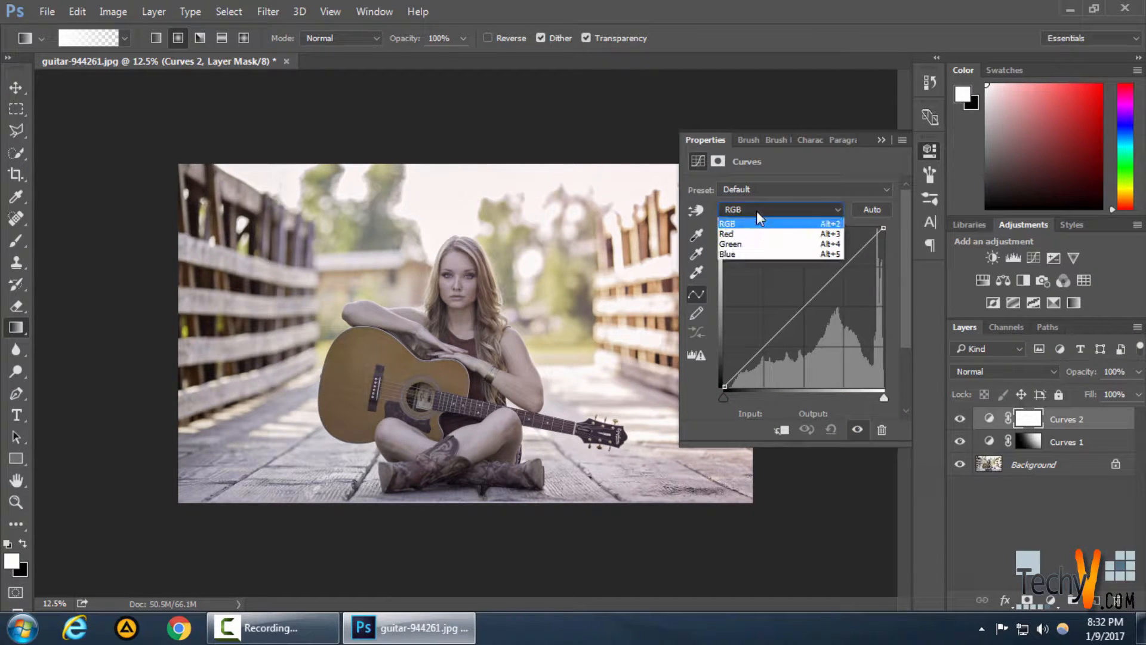
pyautogui.click(745, 244)
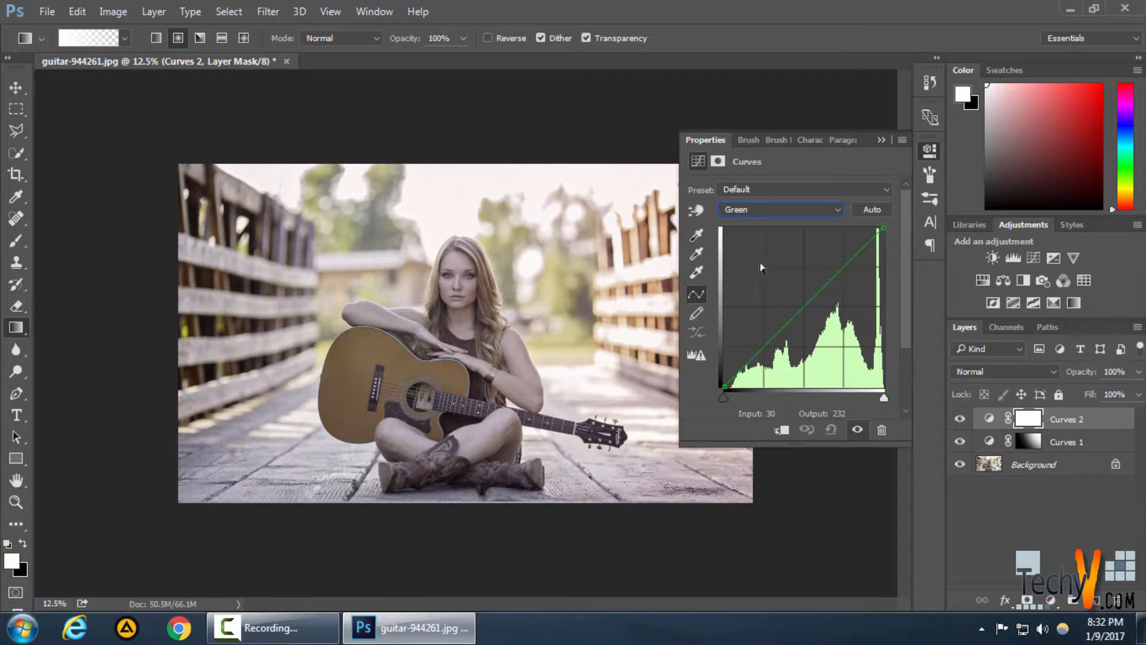
pyautogui.moveTo(803, 307); pyautogui.dragTo(787, 291)
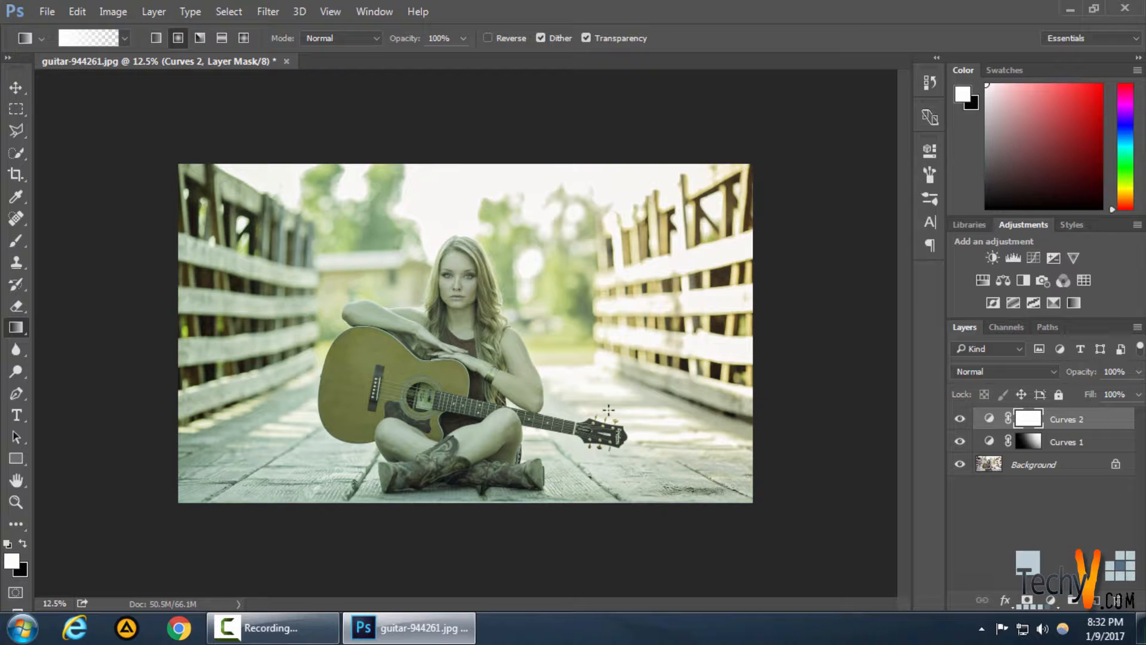
# - Invert the Curves 2 mask to black and brush white over the top of the leftmost background tree
pyautogui.hotkey('ctrl', 'i')
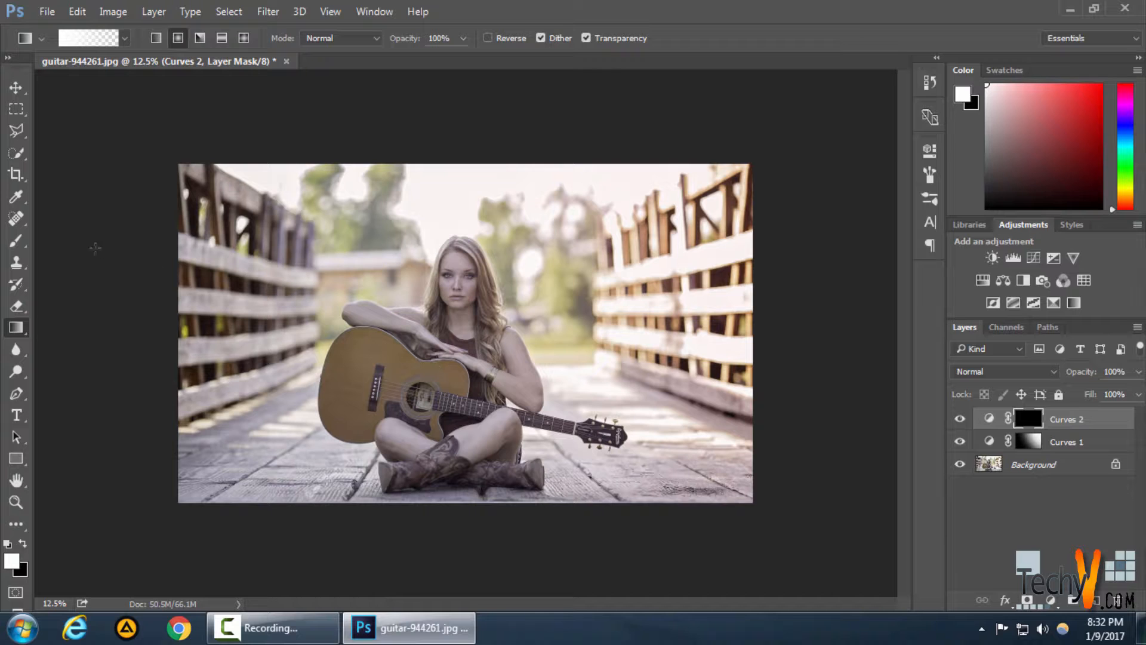
pyautogui.click(16, 240)
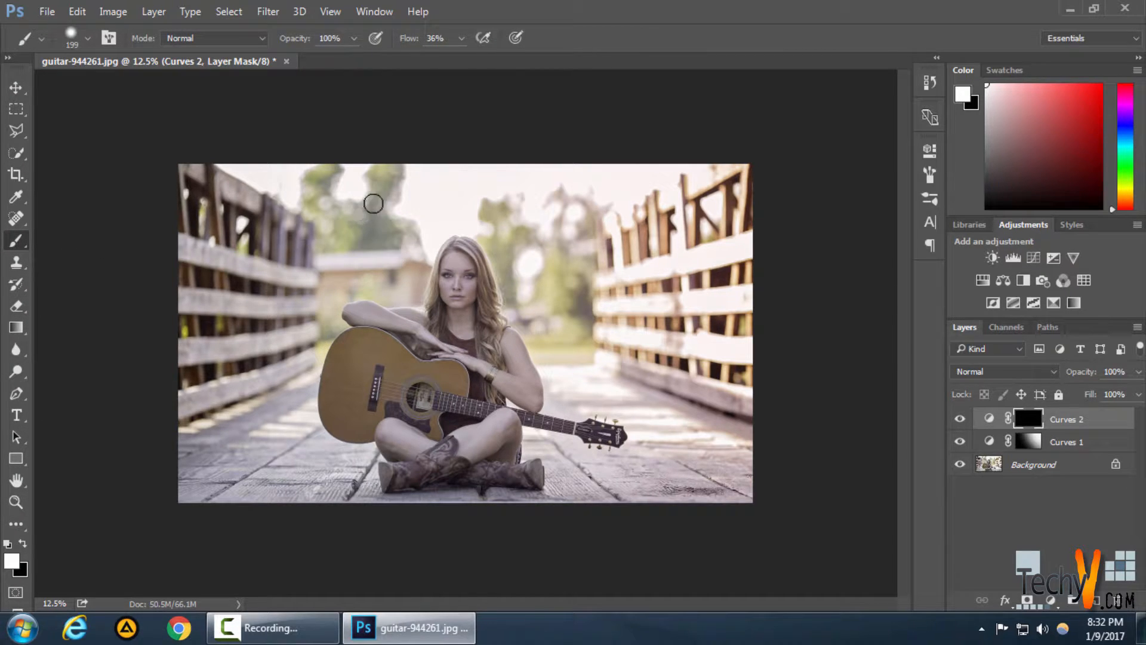
pyautogui.moveTo(323, 187)
pyautogui.mouseDown()
pyautogui.moveTo(325, 174)
pyautogui.moveTo(313, 180)
pyautogui.moveTo(319, 186)
pyautogui.mouseUp()
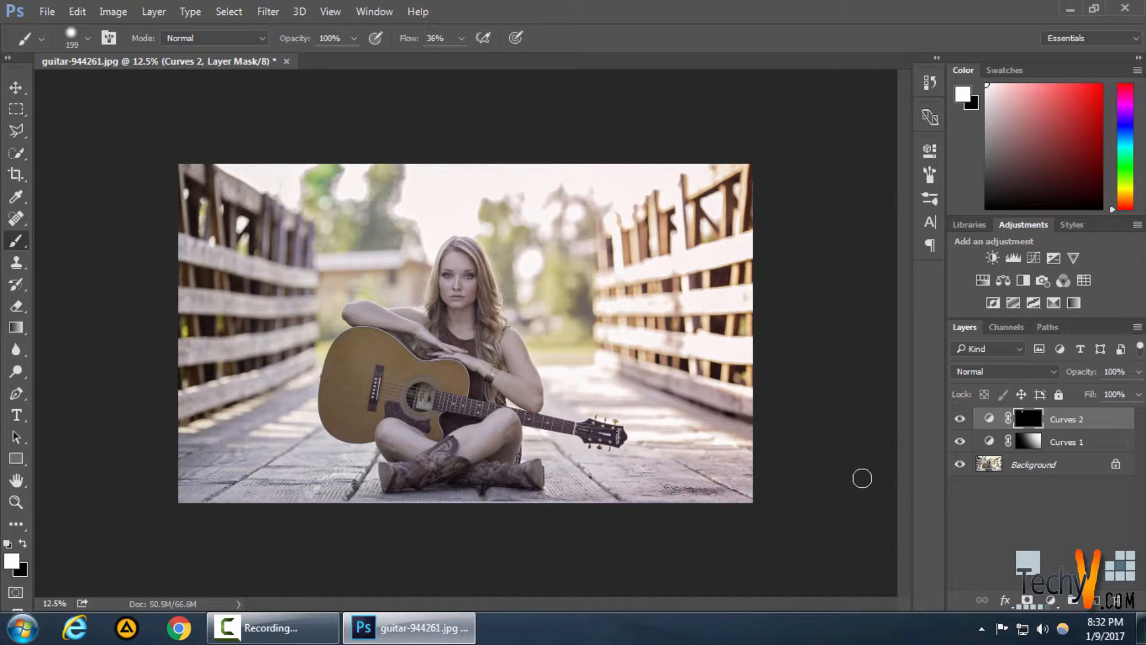
# - Reopen the Curves 2 adjustment and fine-tune the midpoint of its curve downward
pyautogui.click(987, 419)
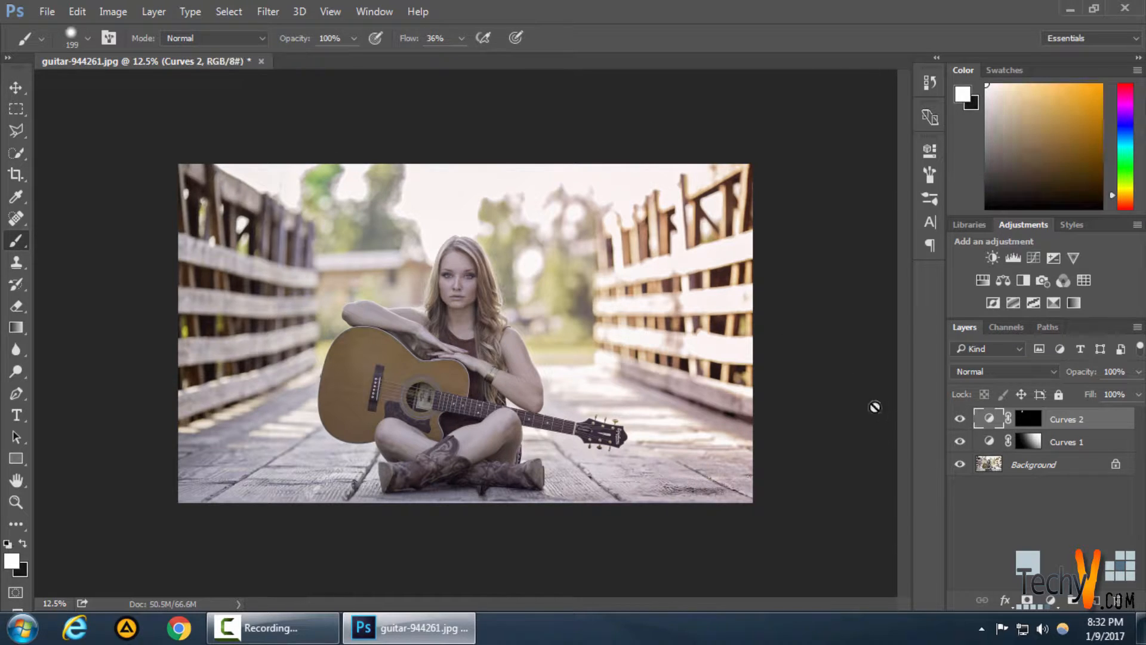
pyautogui.doubleClick(987, 421)
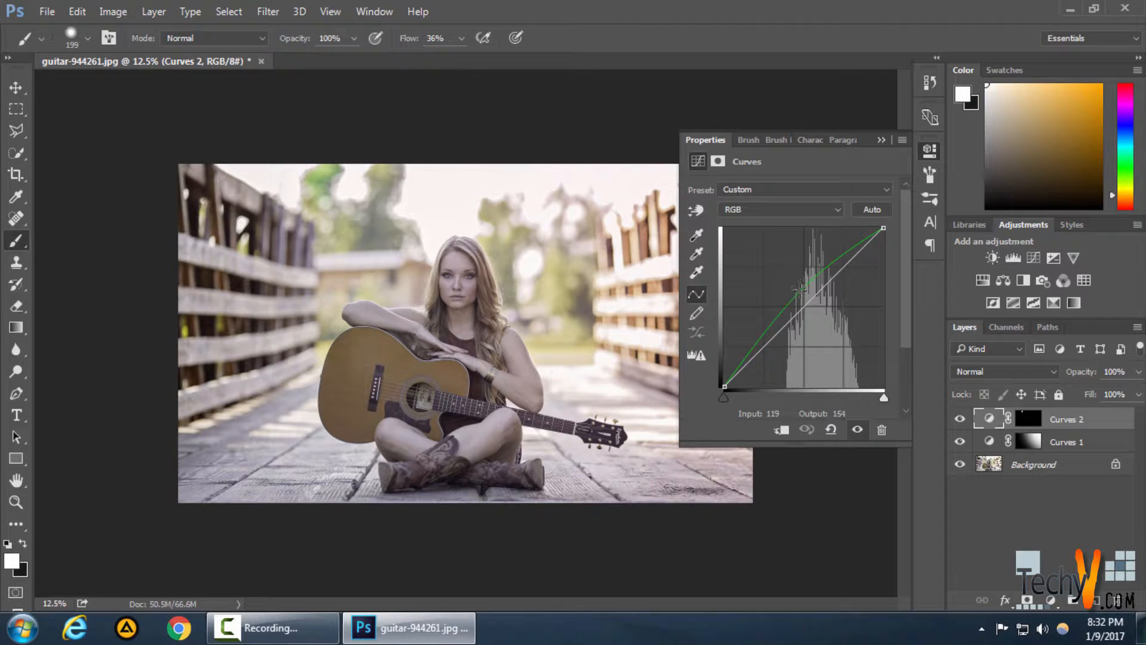
pyautogui.moveTo(801, 289); pyautogui.dragTo(804, 302)
pyautogui.click(929, 150)
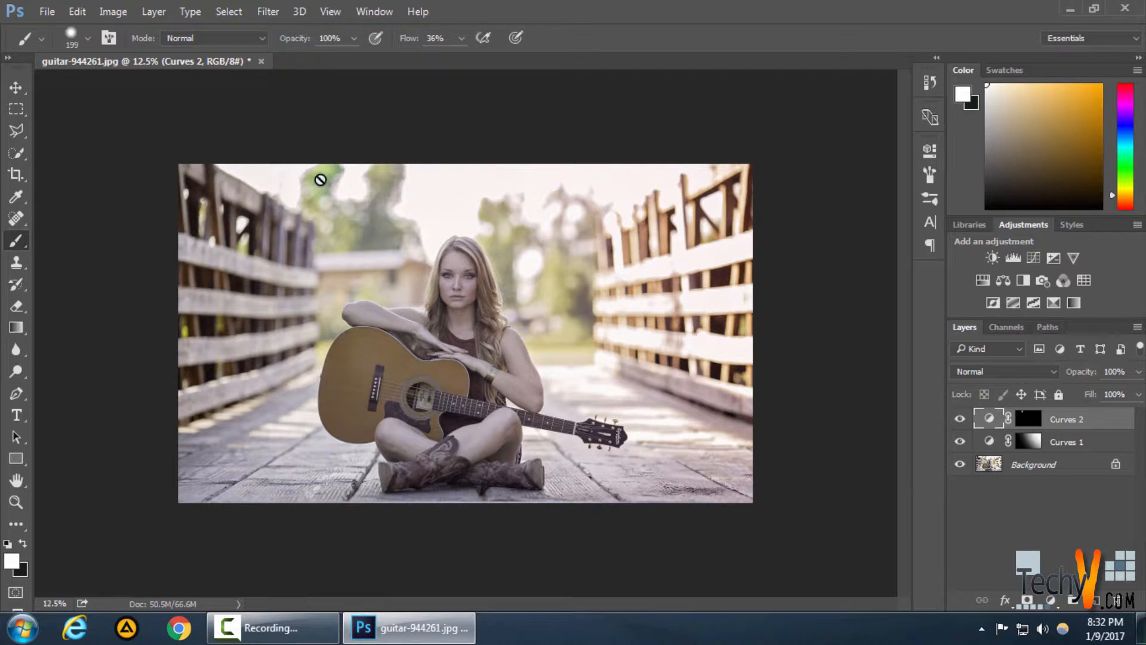
# - Paint white on the Curves 2 mask over the background trees on both sides of the woman's head
pyautogui.click(1042, 419)
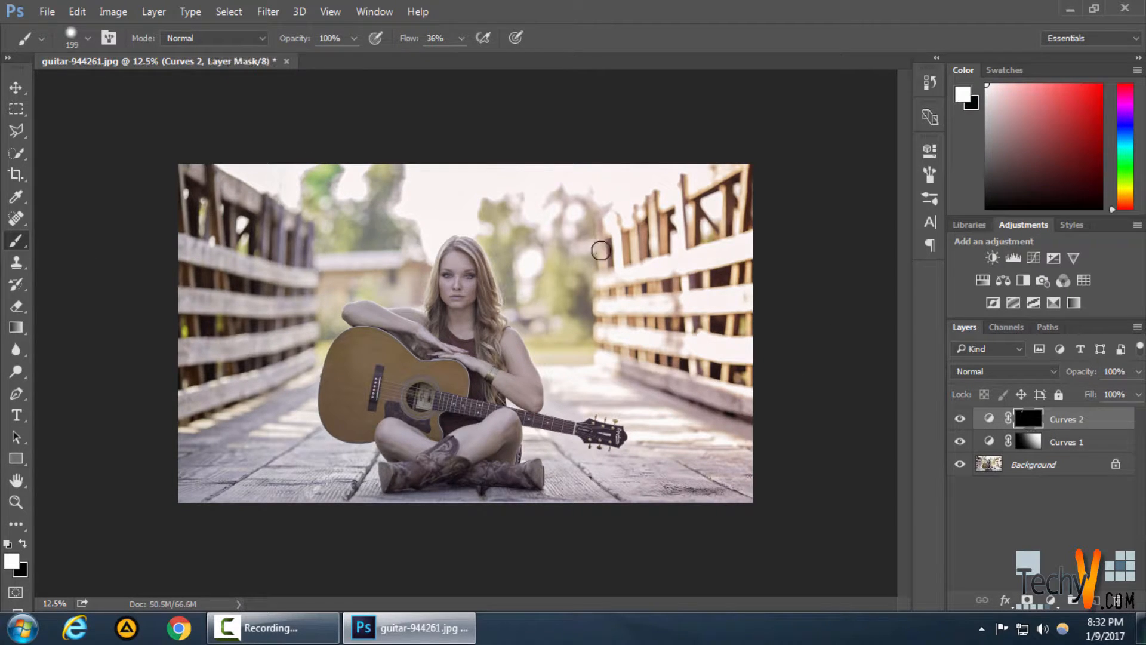
pyautogui.moveTo(315, 195)
pyautogui.mouseDown()
pyautogui.moveTo(376, 211)
pyautogui.moveTo(376, 172)
pyautogui.moveTo(396, 176)
pyautogui.moveTo(394, 189)
pyautogui.moveTo(392, 169)
pyautogui.moveTo(374, 175)
pyautogui.moveTo(382, 228)
pyautogui.moveTo(326, 234)
pyautogui.moveTo(396, 231)
pyautogui.mouseUp()
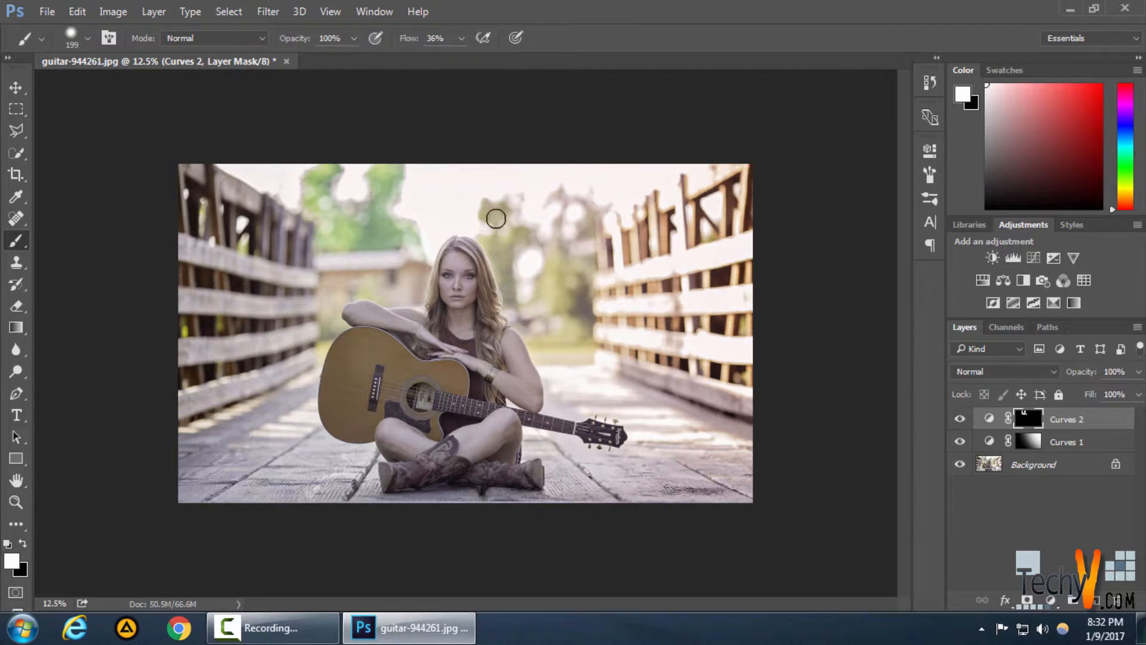
pyautogui.moveTo(493, 213)
pyautogui.mouseDown()
pyautogui.moveTo(494, 200)
pyautogui.moveTo(522, 199)
pyautogui.moveTo(486, 240)
pyautogui.moveTo(511, 286)
pyautogui.moveTo(527, 227)
pyautogui.moveTo(537, 248)
pyautogui.moveTo(567, 195)
pyautogui.moveTo(542, 210)
pyautogui.moveTo(584, 205)
pyautogui.moveTo(586, 230)
pyautogui.moveTo(557, 270)
pyautogui.moveTo(562, 296)
pyautogui.moveTo(591, 271)
pyautogui.moveTo(587, 287)
pyautogui.mouseUp()
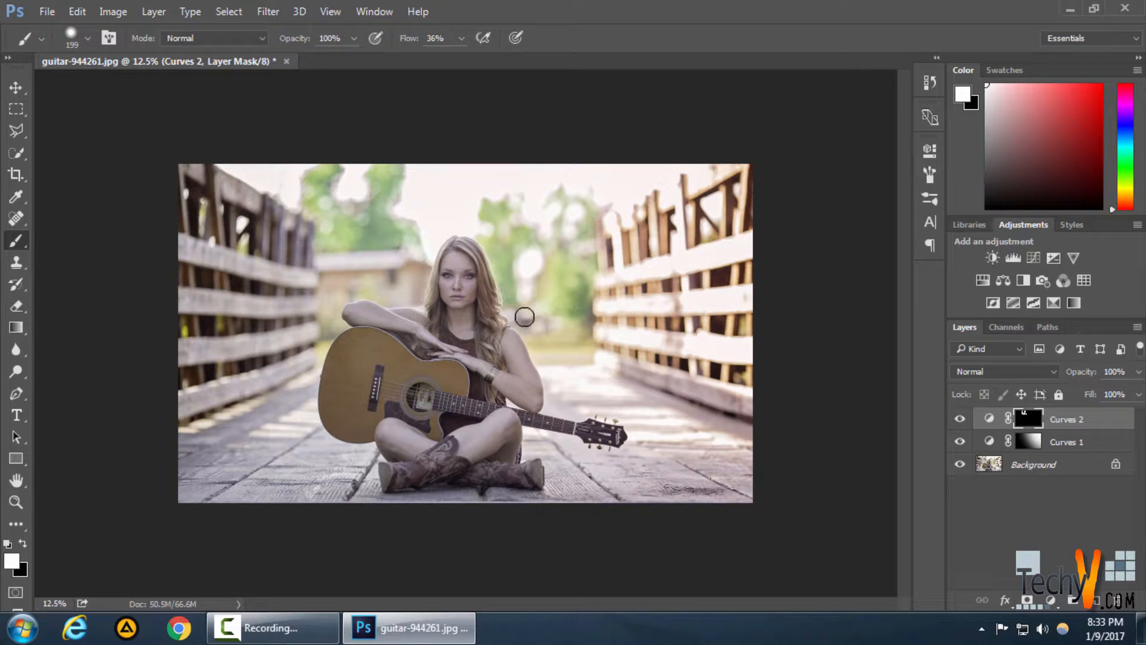
# - Paint white on the Curves 2 mask over the greenery beside the woman's shoulder and between the bridge railings on both sides
pyautogui.moveTo(552, 355)
pyautogui.mouseDown()
pyautogui.moveTo(595, 329)
pyautogui.moveTo(583, 355)
pyautogui.moveTo(540, 350)
pyautogui.mouseUp()
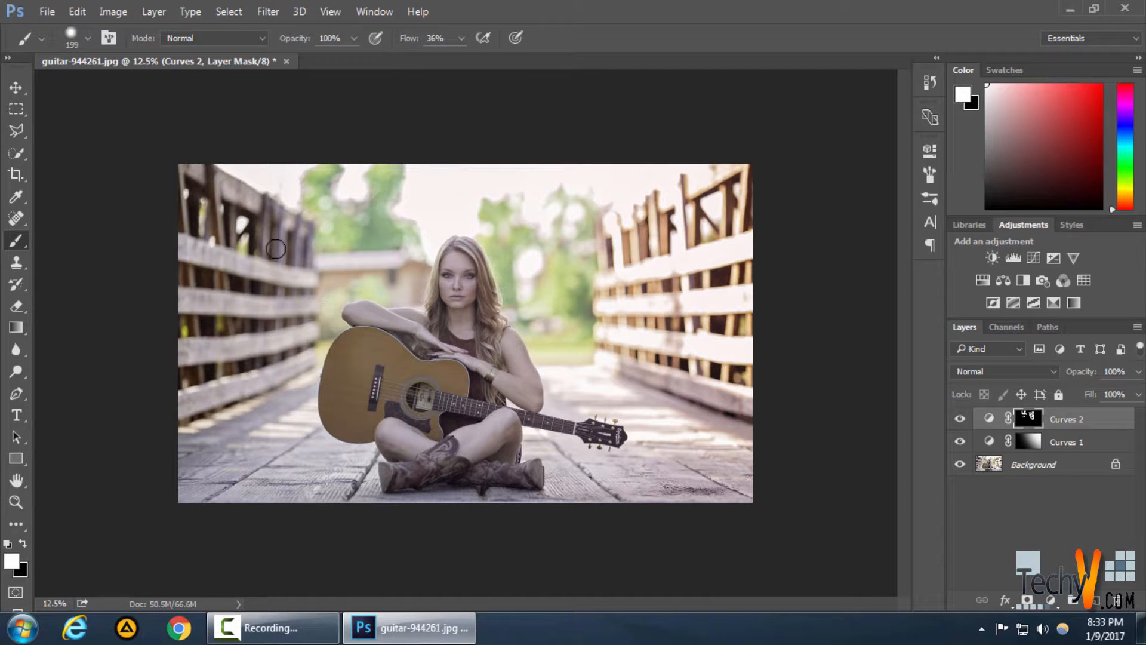
pyautogui.moveTo(199, 213)
pyautogui.mouseDown()
pyautogui.moveTo(207, 237)
pyautogui.moveTo(185, 331)
pyautogui.moveTo(219, 326)
pyautogui.mouseUp()
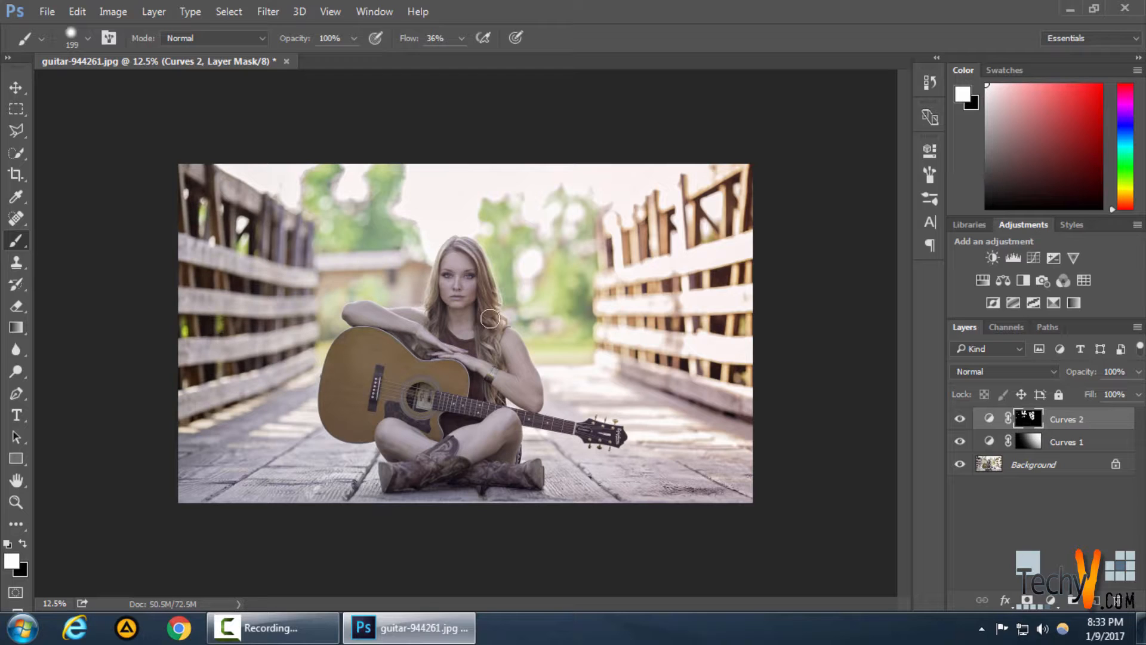
pyautogui.moveTo(748, 325); pyautogui.dragTo(740, 348)
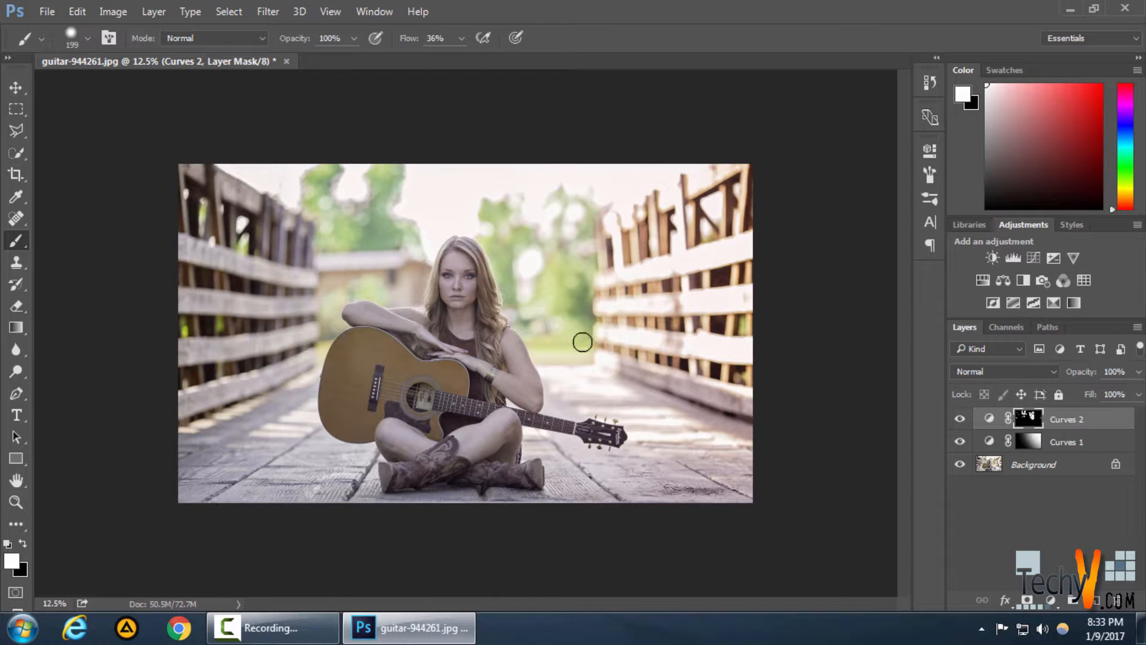
# - Add a third Curves adjustment layer and slightly raise the midpoint of its RGB curve to brighten the midtones
pyautogui.click(1050, 600)
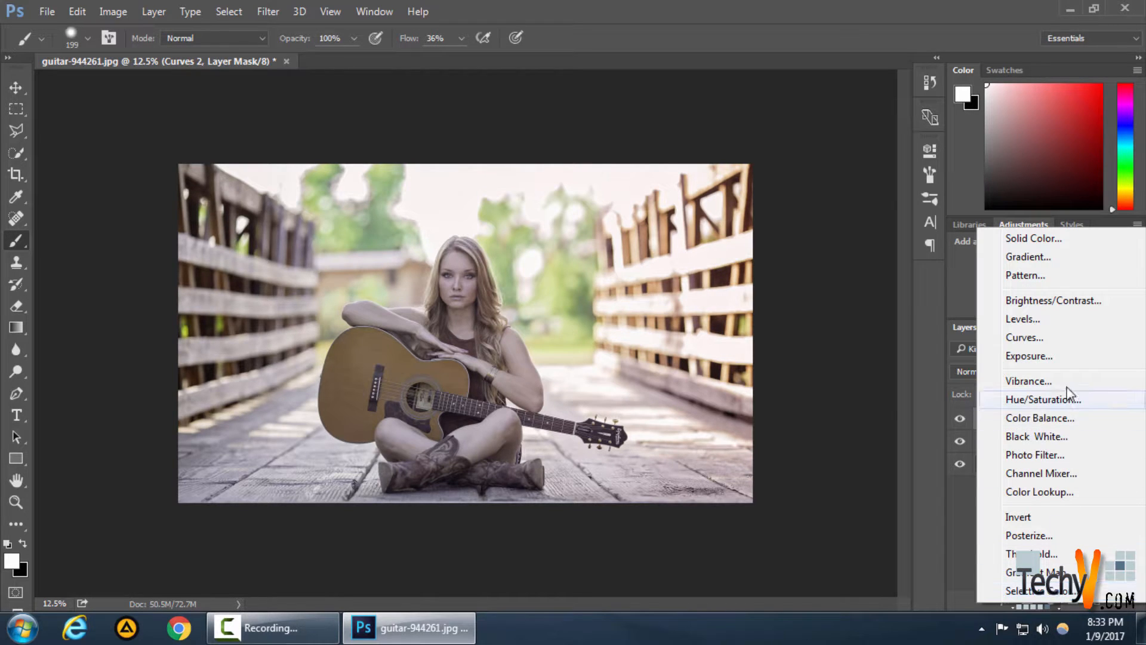
pyautogui.click(1025, 337)
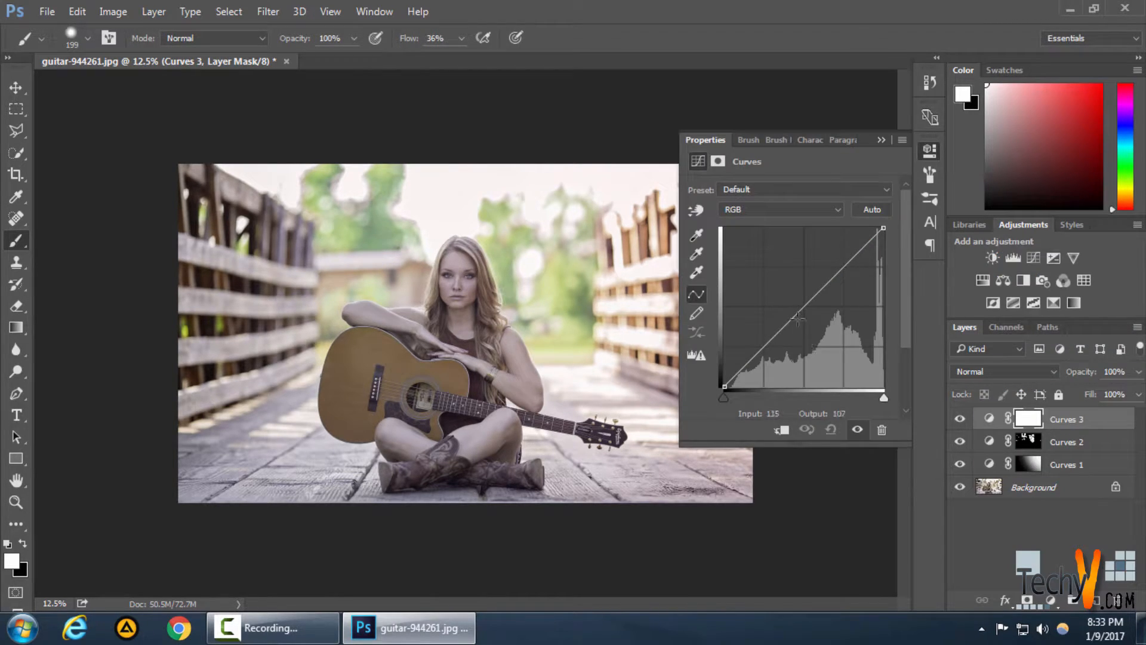
pyautogui.moveTo(798, 313); pyautogui.dragTo(799, 298)
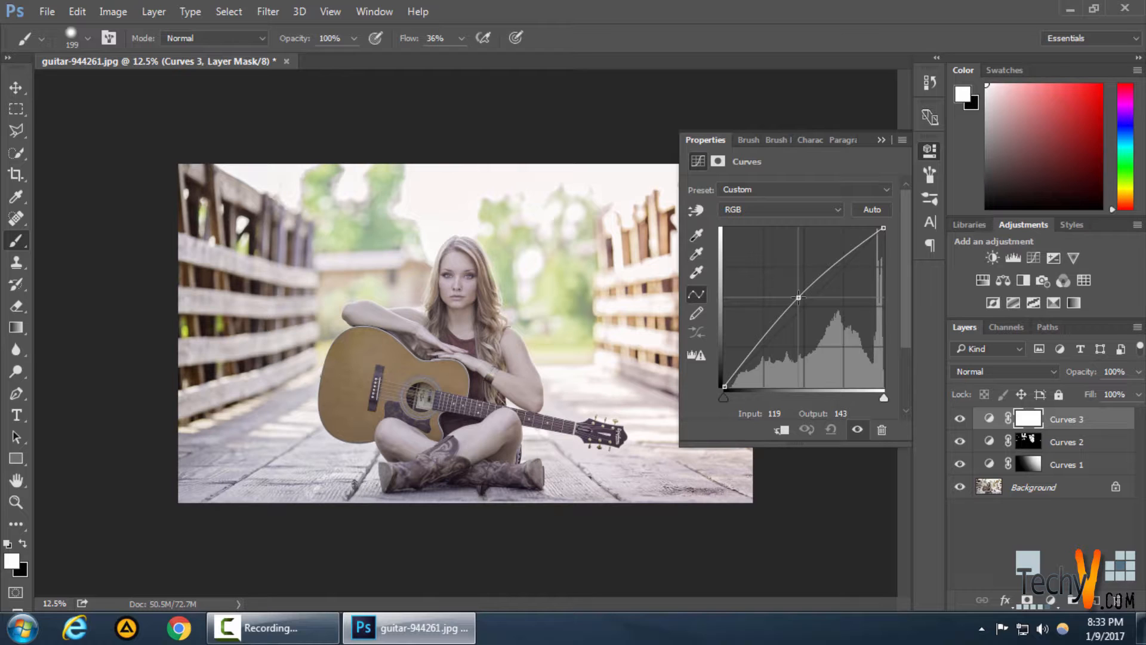
pyautogui.moveTo(799, 297); pyautogui.dragTo(799, 299)
pyautogui.click(883, 141)
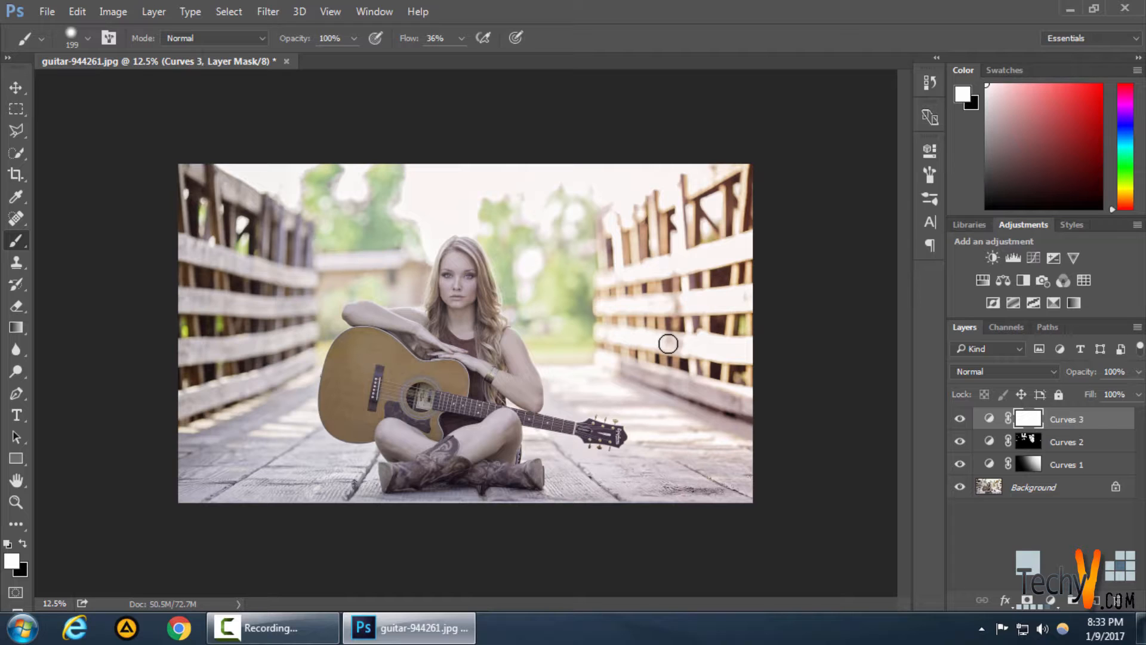
# - Invert the Curves 3 mask to black and brush white over the woman's face, arms and legs
pyautogui.hotkey('ctrl', 'i')
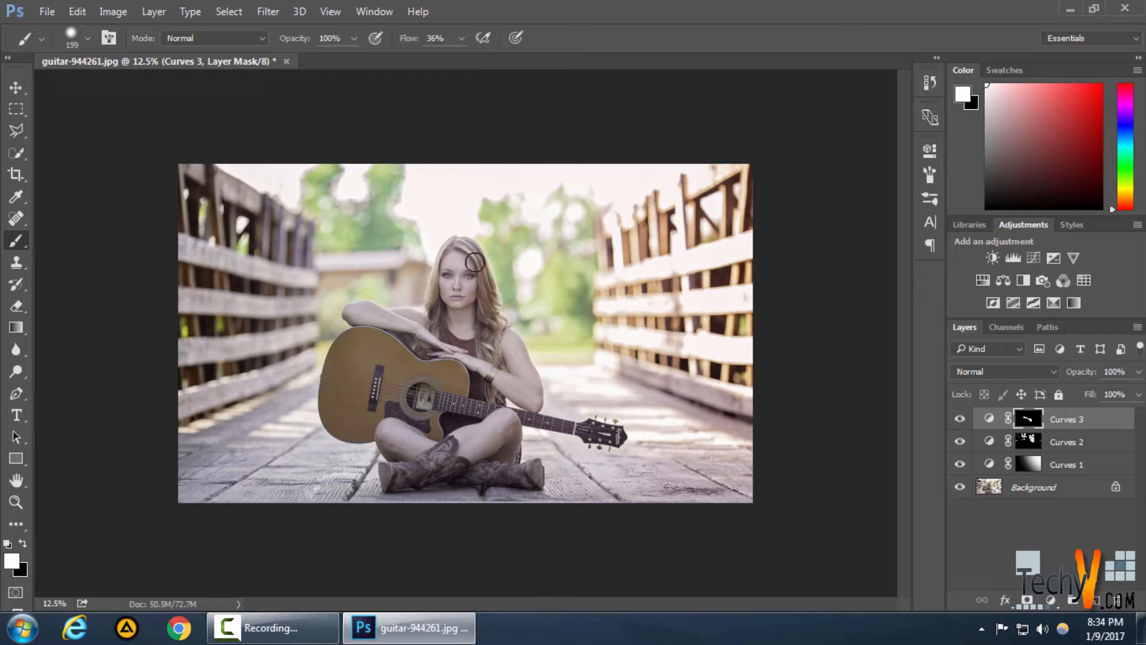
pyautogui.moveTo(469, 441)
pyautogui.mouseDown()
pyautogui.moveTo(493, 434)
pyautogui.moveTo(509, 450)
pyautogui.moveTo(507, 426)
pyautogui.moveTo(515, 441)
pyautogui.moveTo(511, 452)
pyautogui.moveTo(444, 451)
pyautogui.moveTo(396, 429)
pyautogui.moveTo(385, 441)
pyautogui.moveTo(400, 454)
pyautogui.moveTo(402, 438)
pyautogui.moveTo(435, 448)
pyautogui.moveTo(425, 451)
pyautogui.moveTo(497, 430)
pyautogui.moveTo(507, 439)
pyautogui.moveTo(487, 416)
pyautogui.mouseUp()
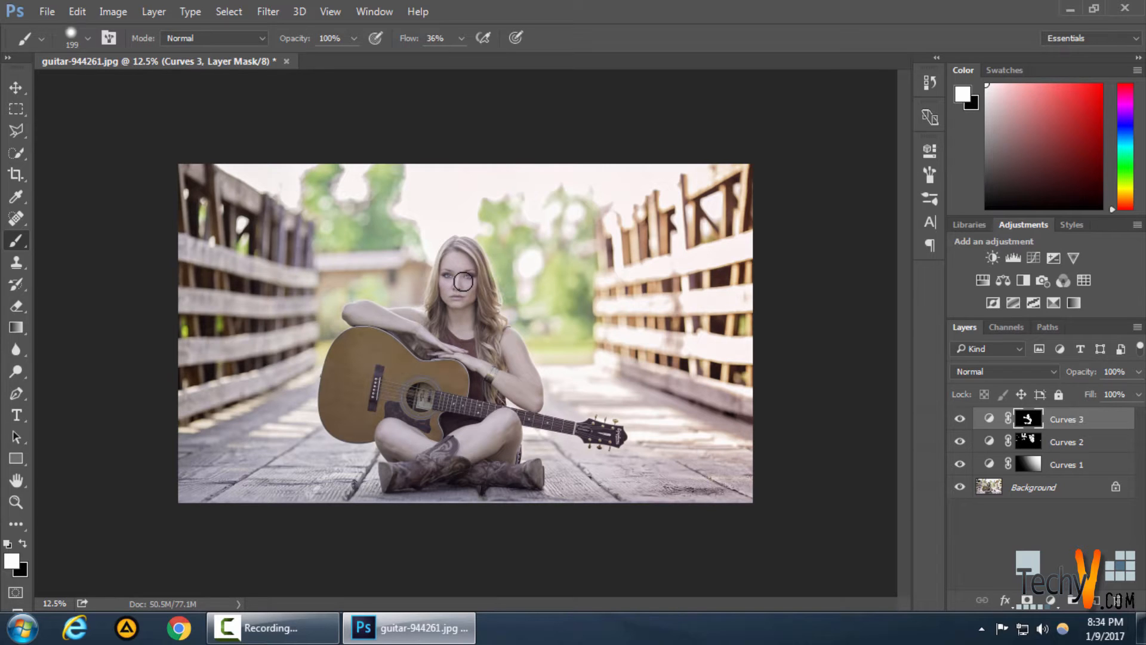
# - Stamp all visible layers onto a new layer at the top of the stack and desaturate it
pyautogui.click(1100, 600)
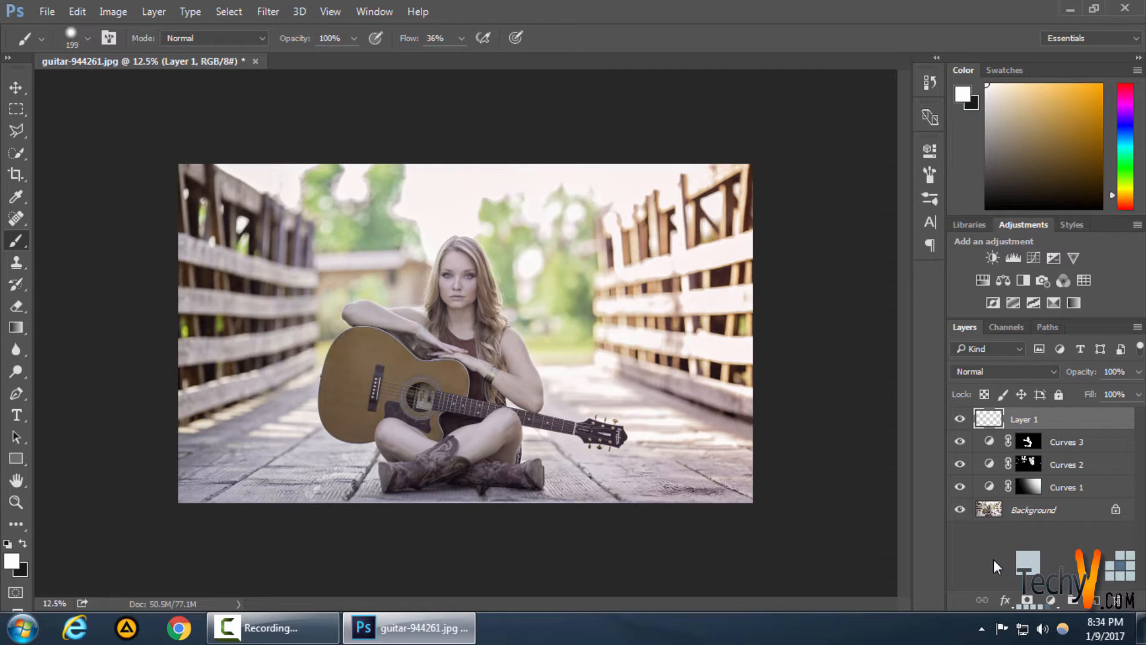
pyautogui.hotkey('ctrl', 'shift', 'alt', 'e')
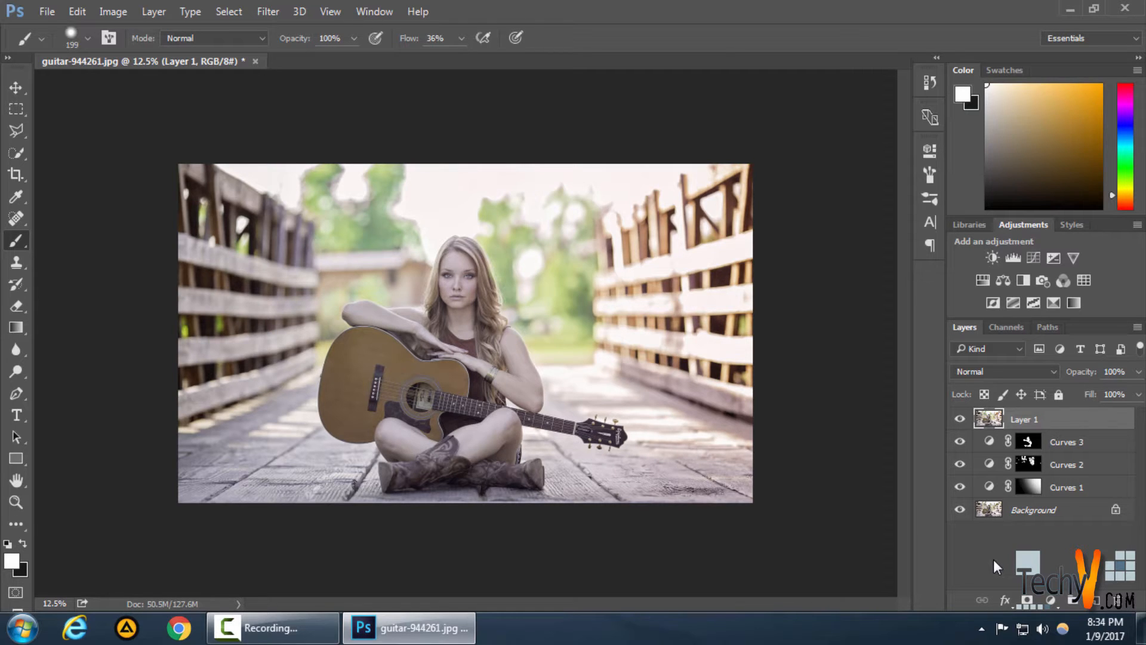
pyautogui.click(16, 87)
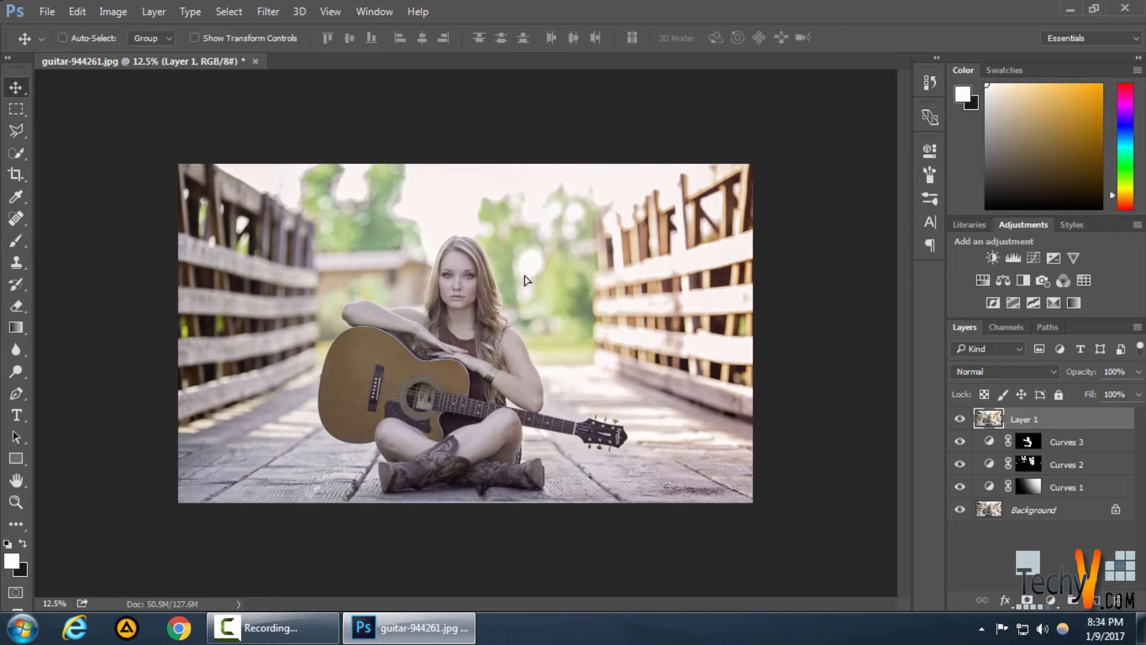
pyautogui.moveTo(524, 274); pyautogui.dragTo(489, 307)
pyautogui.hotkey('ctrl', 'shift', 'u')
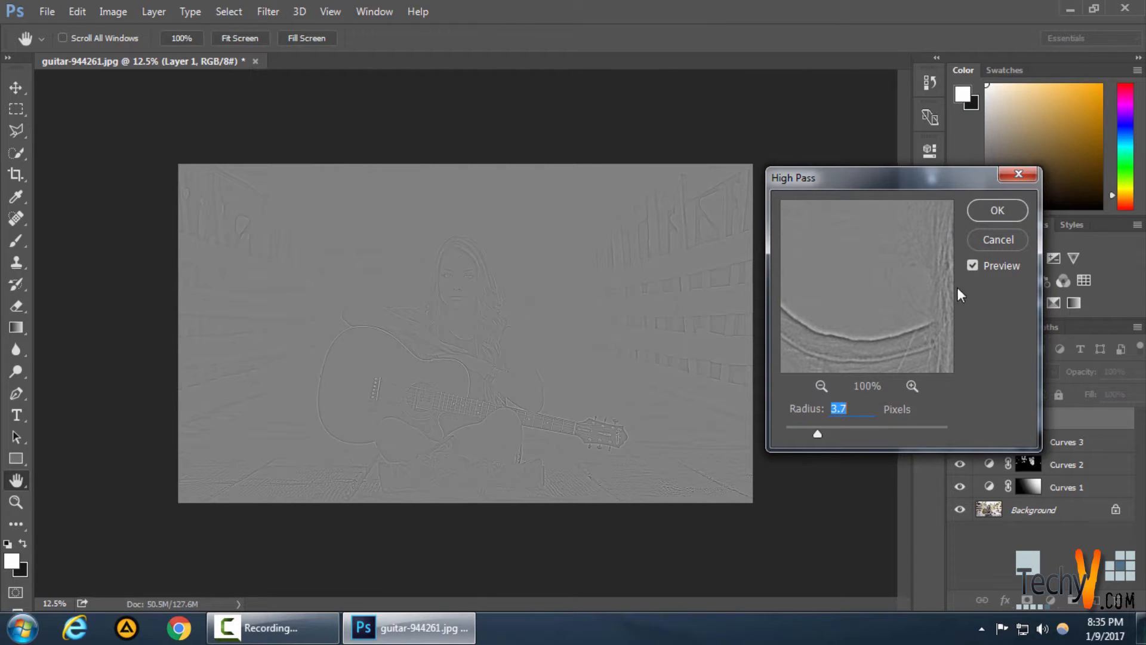
# - Cancel the open High Pass filter and set the desaturated layer's blend mode to Overlay
pyautogui.click(1006, 239)
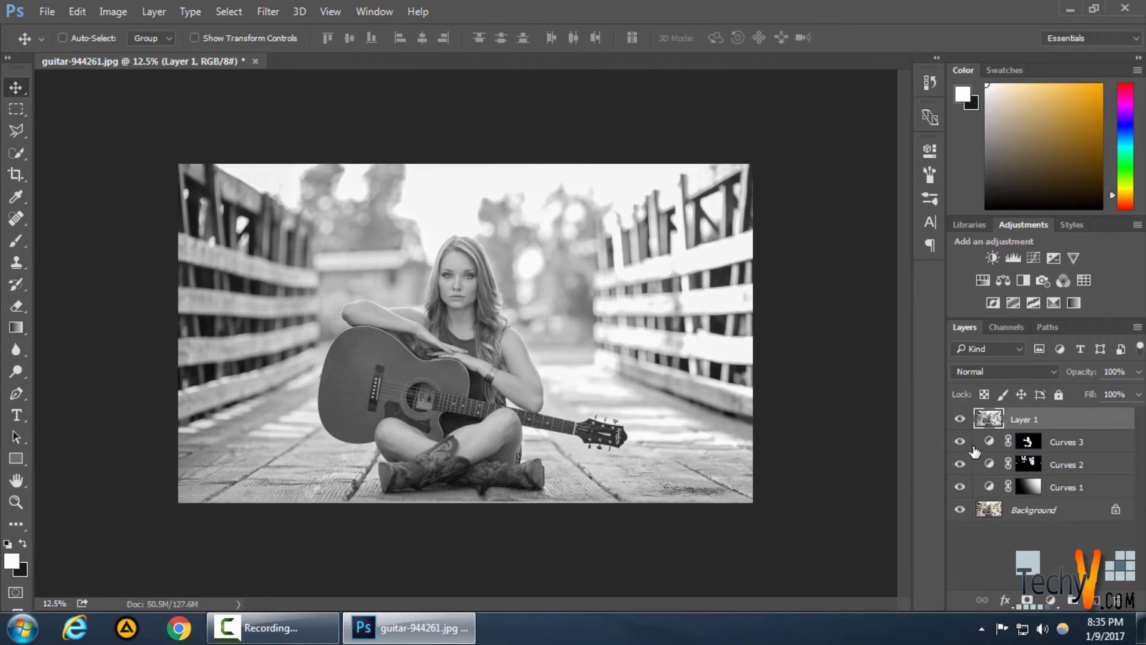
pyautogui.click(971, 370)
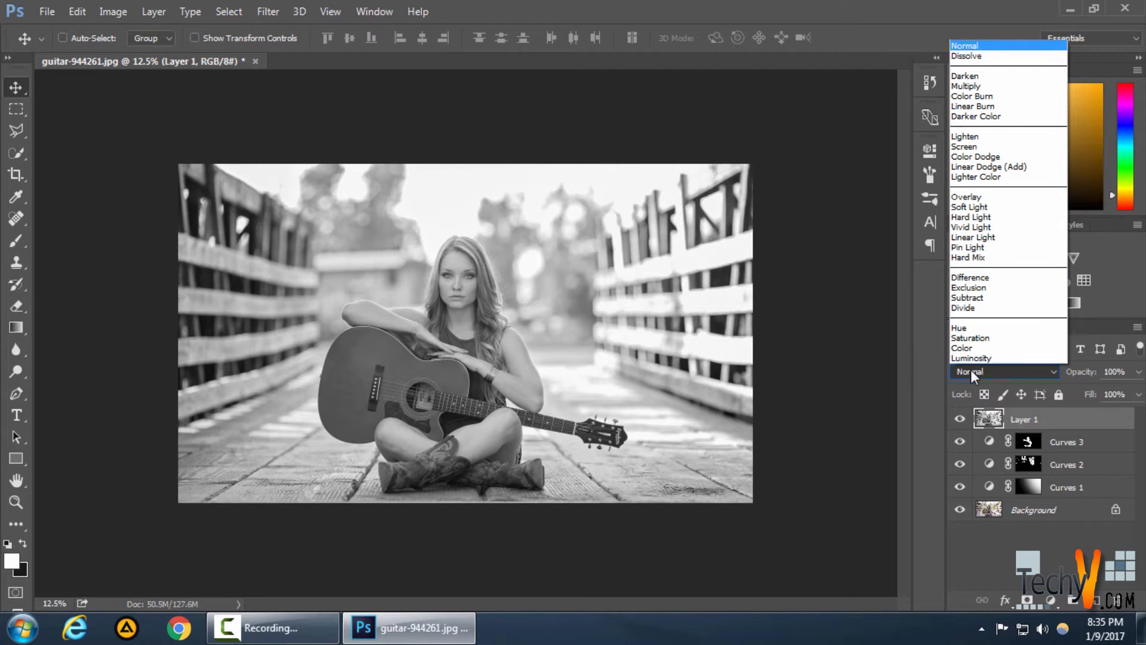
pyautogui.click(985, 197)
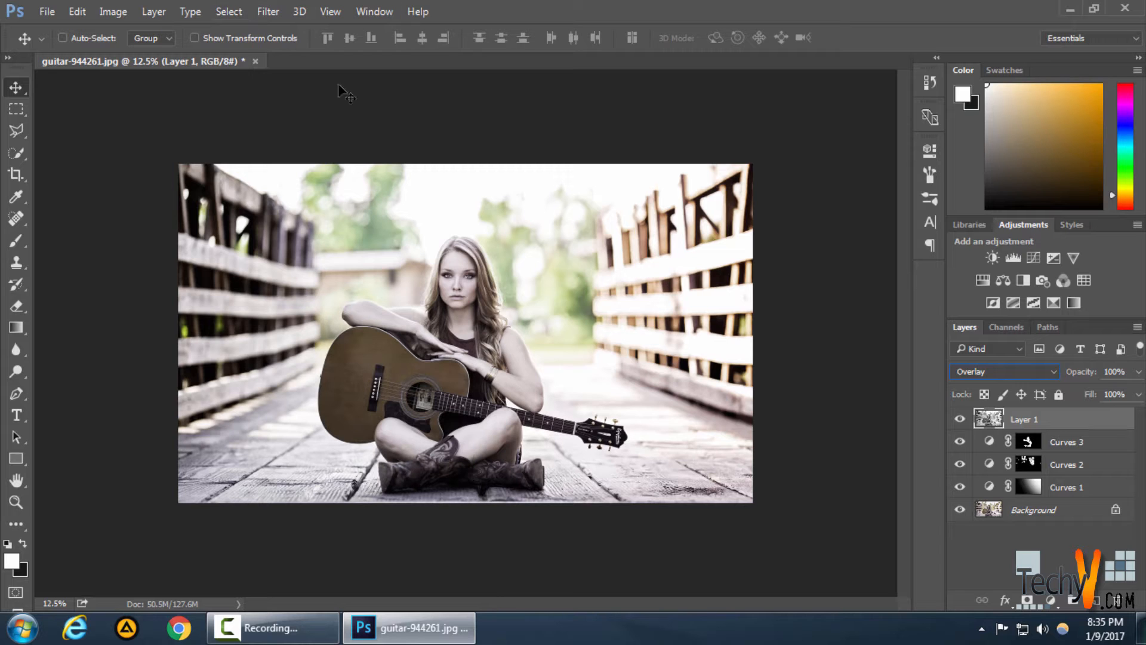
# - Apply a High Pass filter with a radius of 4.6 pixels to the Overlay layer
pyautogui.click(263, 8)
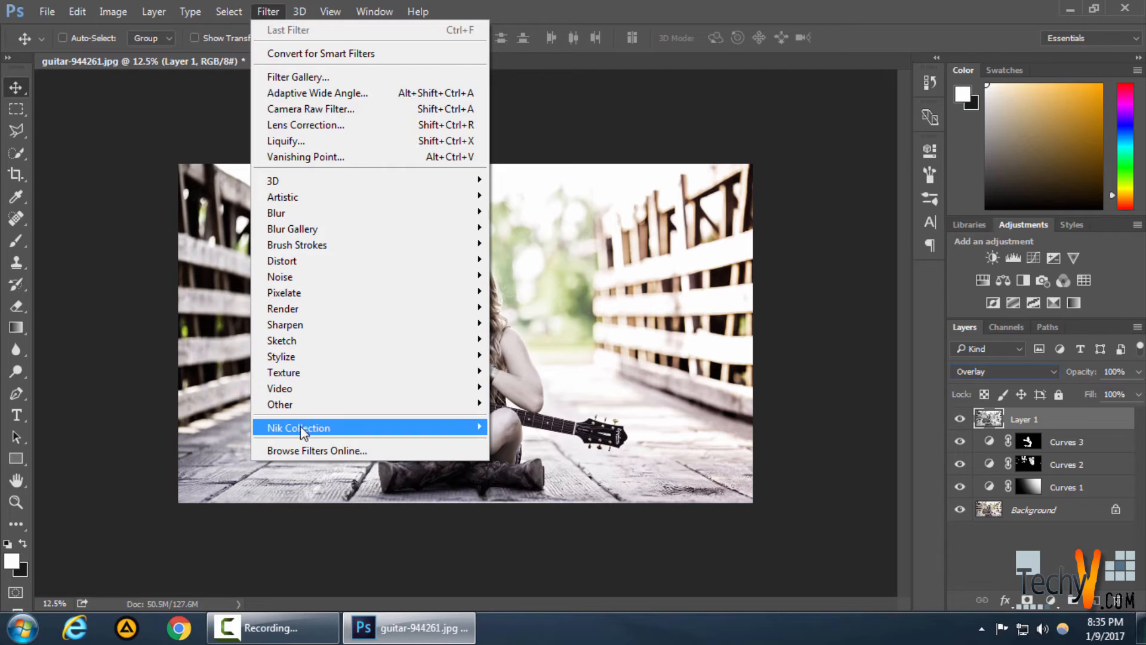
pyautogui.moveTo(339, 408)
pyautogui.click(527, 418)
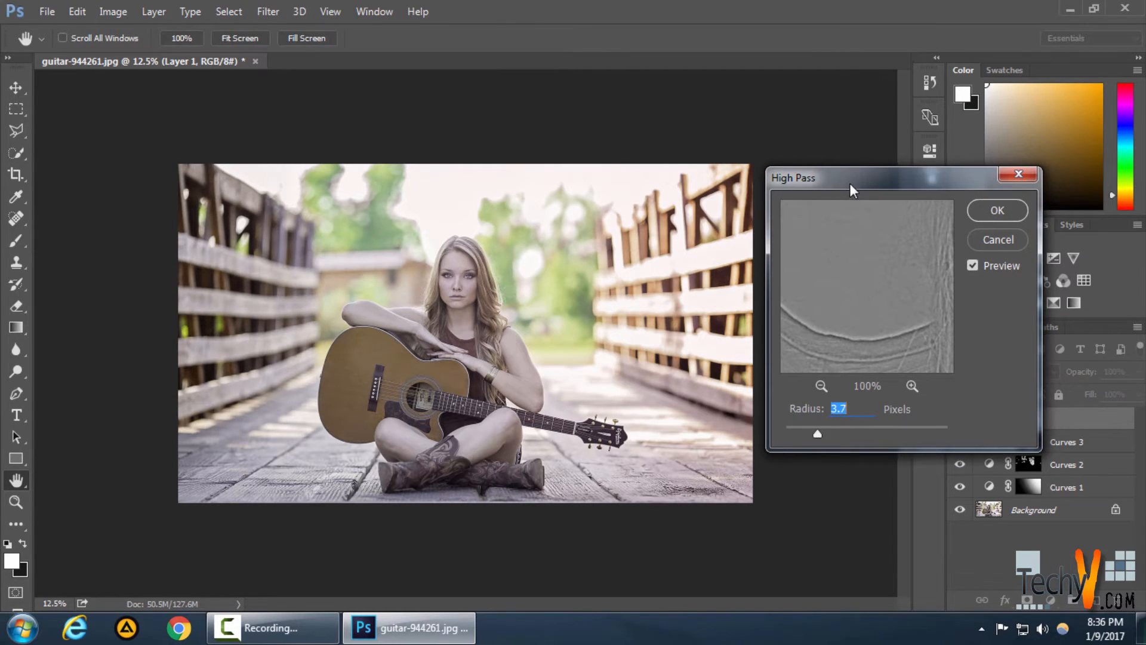
pyautogui.moveTo(850, 183); pyautogui.dragTo(870, 182)
pyautogui.moveTo(839, 432)
pyautogui.mouseDown()
pyautogui.moveTo(777, 435)
pyautogui.moveTo(829, 434)
pyautogui.mouseUp()
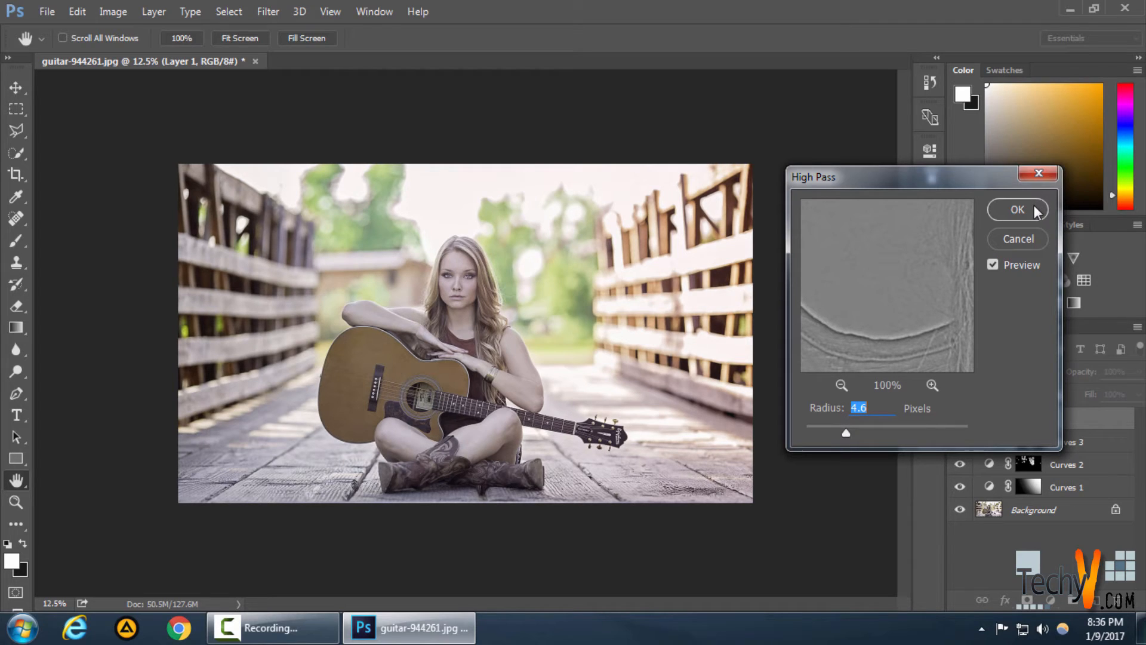
pyautogui.press('Return')
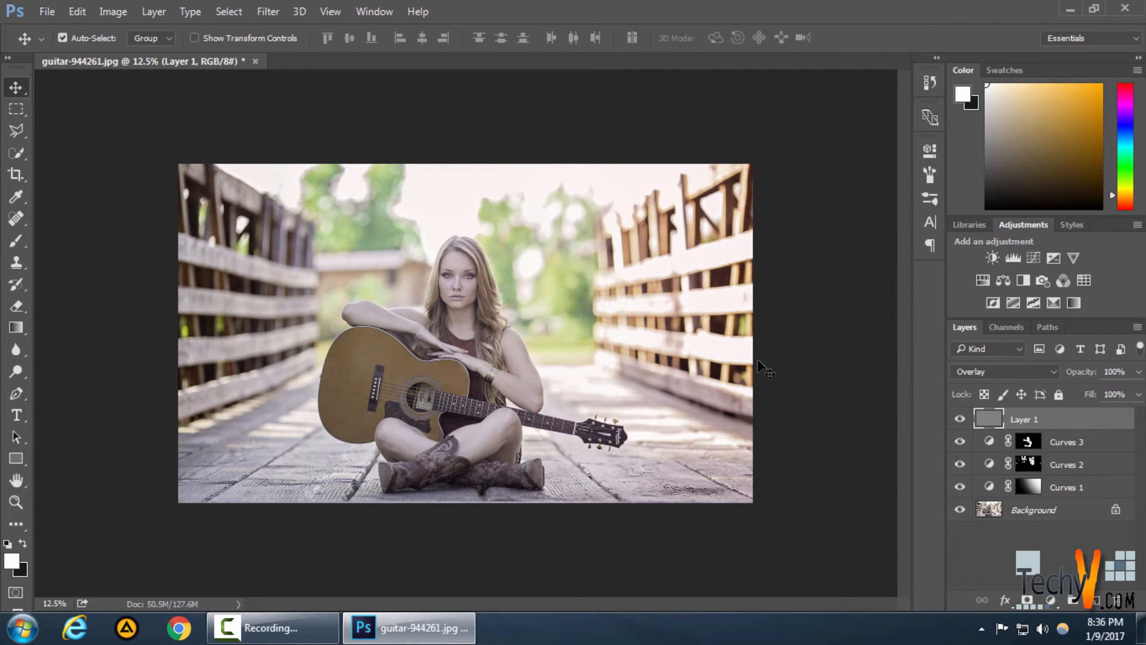
# - Compare the portrait's sharpness up close with Layer 1 hidden and shown
pyautogui.hotkey('ctrl', '+')
pyautogui.hotkey('ctrl', '+')
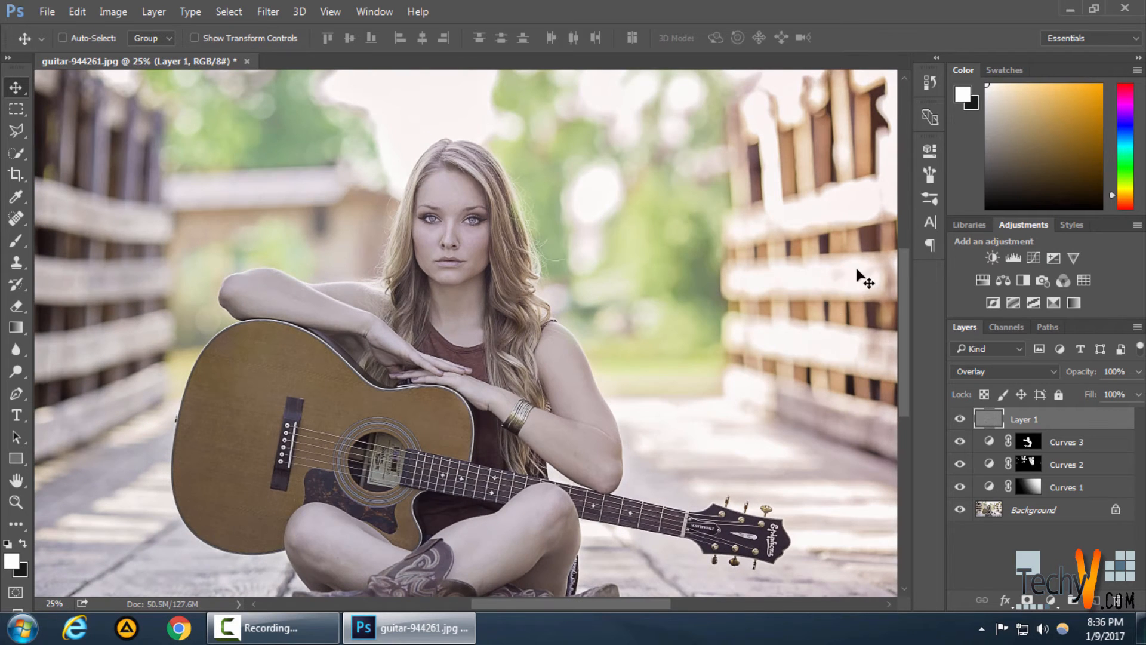
pyautogui.click(960, 419)
pyautogui.click(960, 419)
pyautogui.click(960, 419)
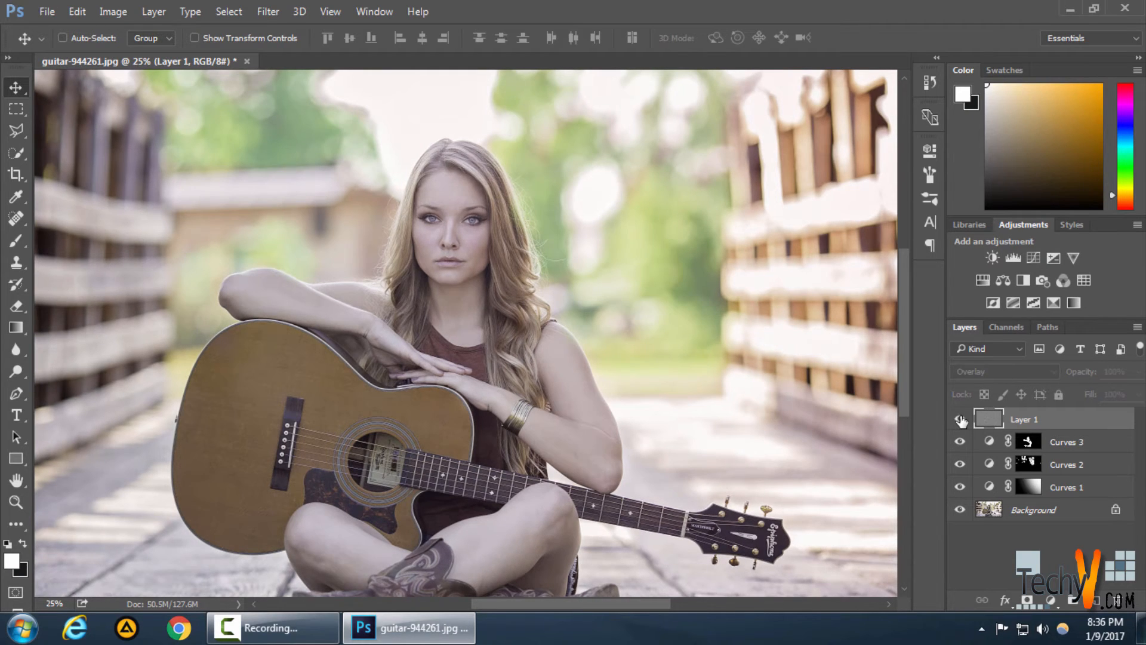
pyautogui.click(960, 420)
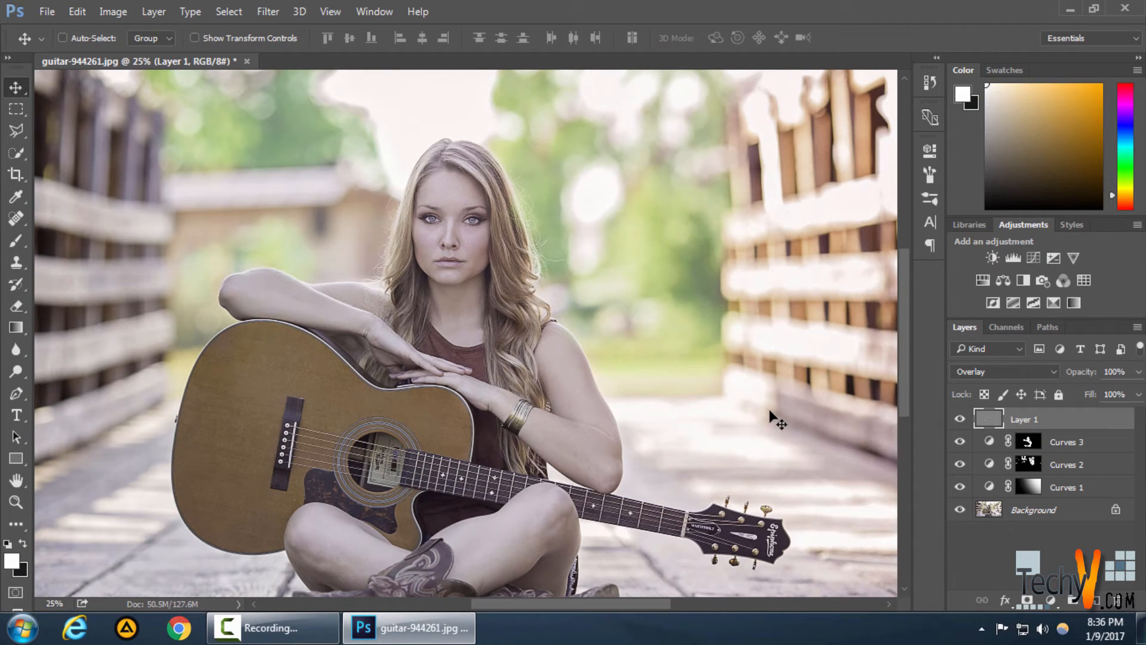
pyautogui.hotkey('ctrl', '-')
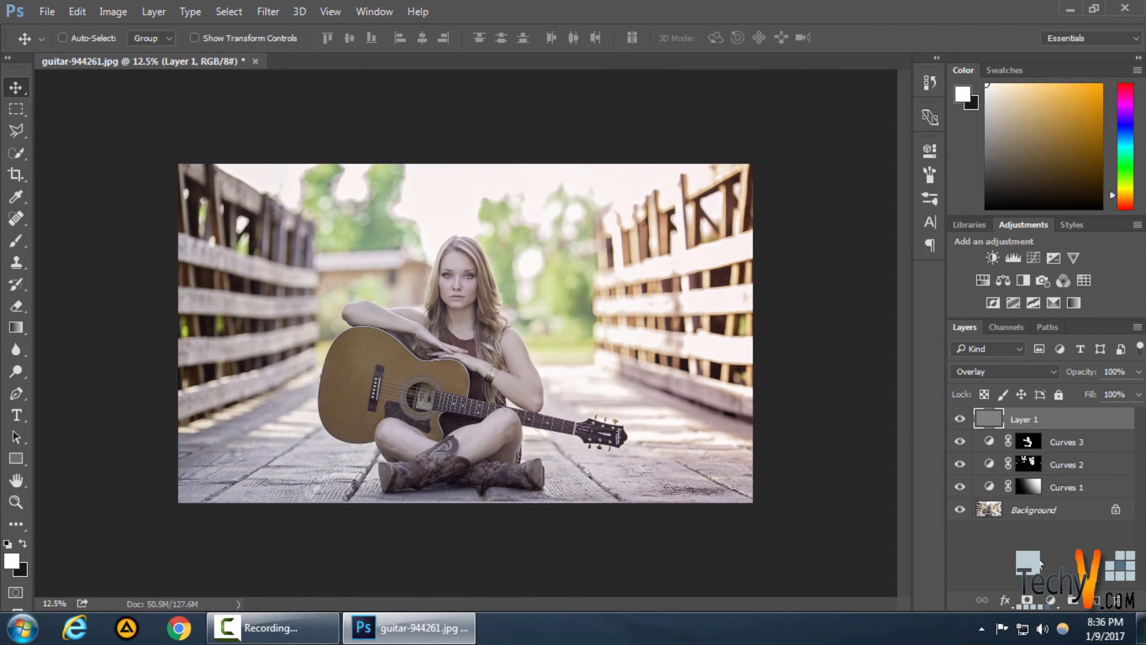
# - Add a mask to Layer 1, invert it to black and brush white over the woman's face to sharpen only that area
pyautogui.click(1027, 598)
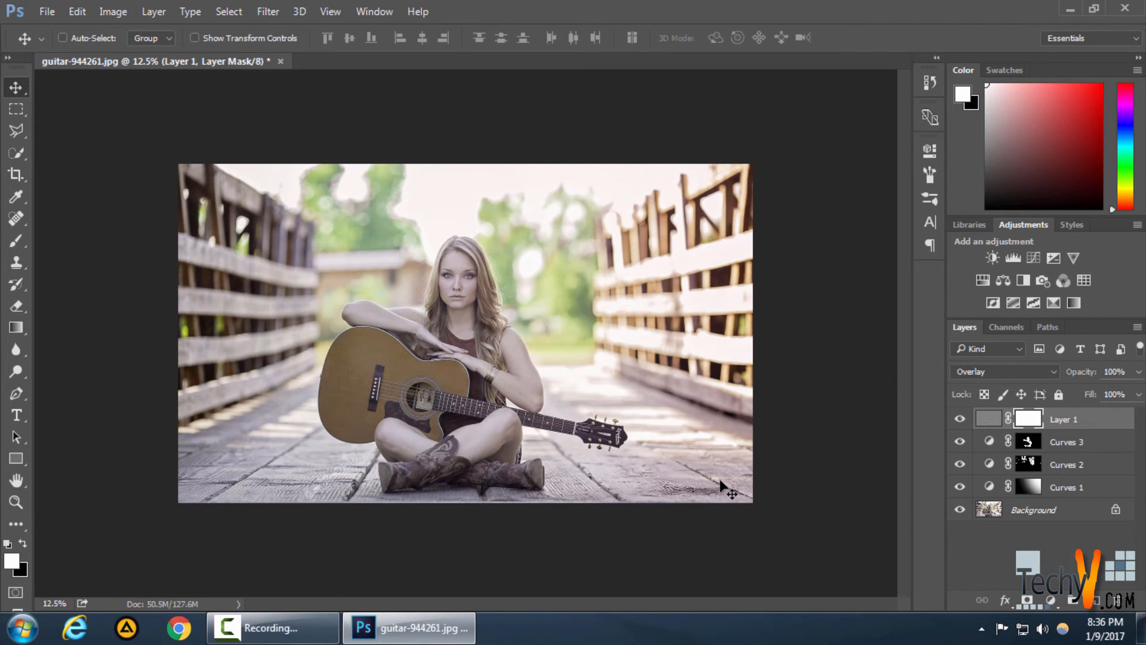
pyautogui.hotkey('ctrl', 'i')
pyautogui.click(16, 242)
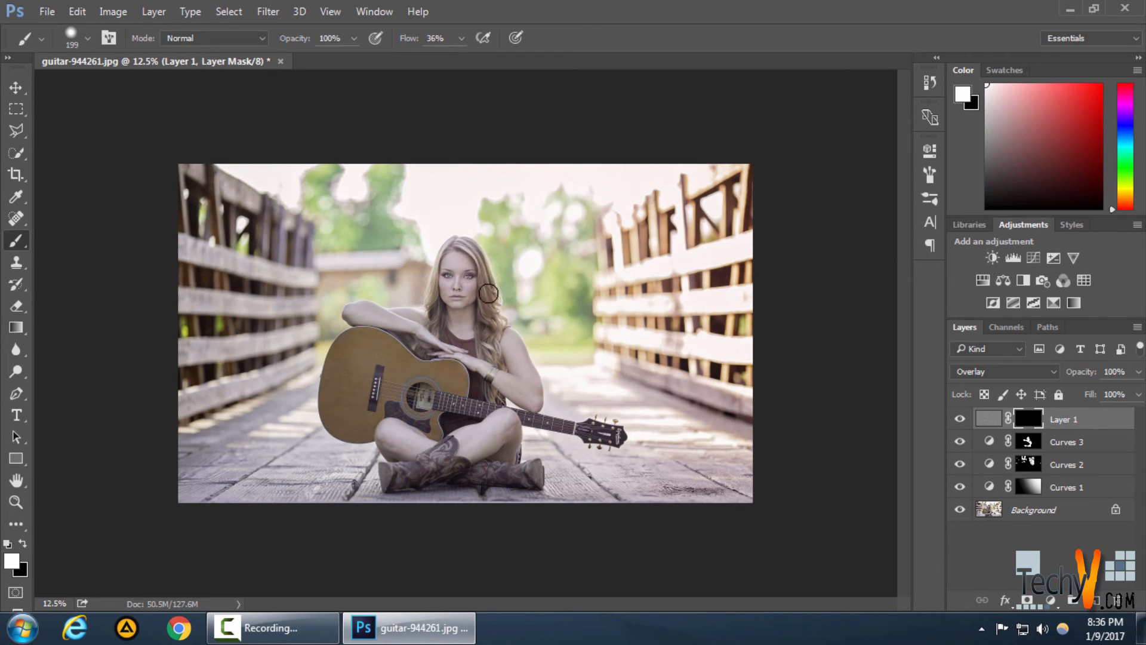
pyautogui.moveTo(454, 261)
pyautogui.mouseDown()
pyautogui.moveTo(456, 252)
pyautogui.moveTo(446, 261)
pyautogui.mouseUp()
pyautogui.hotkey('ctrl', '+')
pyautogui.hotkey('ctrl', '+')
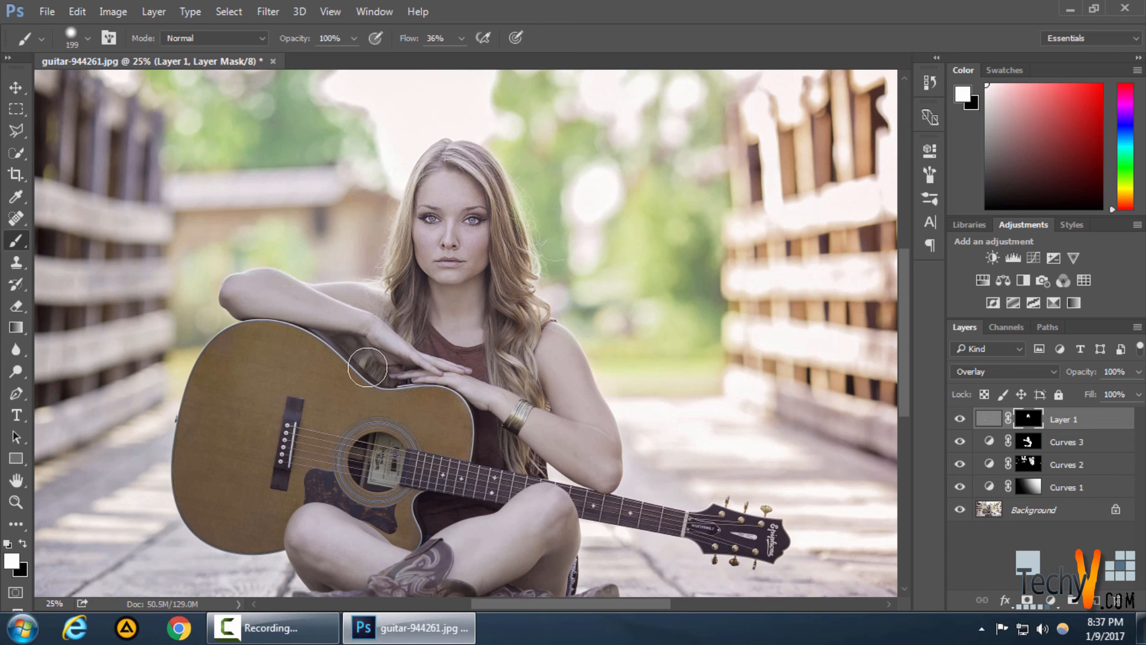
pyautogui.scroll(-1, 457, 341)
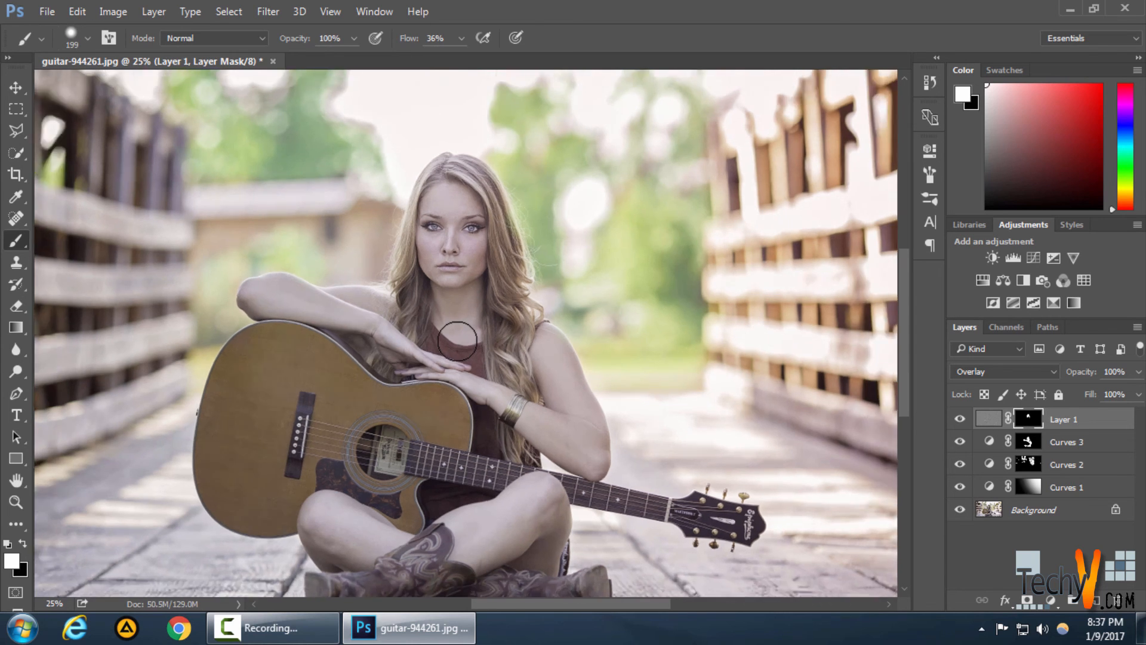
pyautogui.scroll(1, 458, 340)
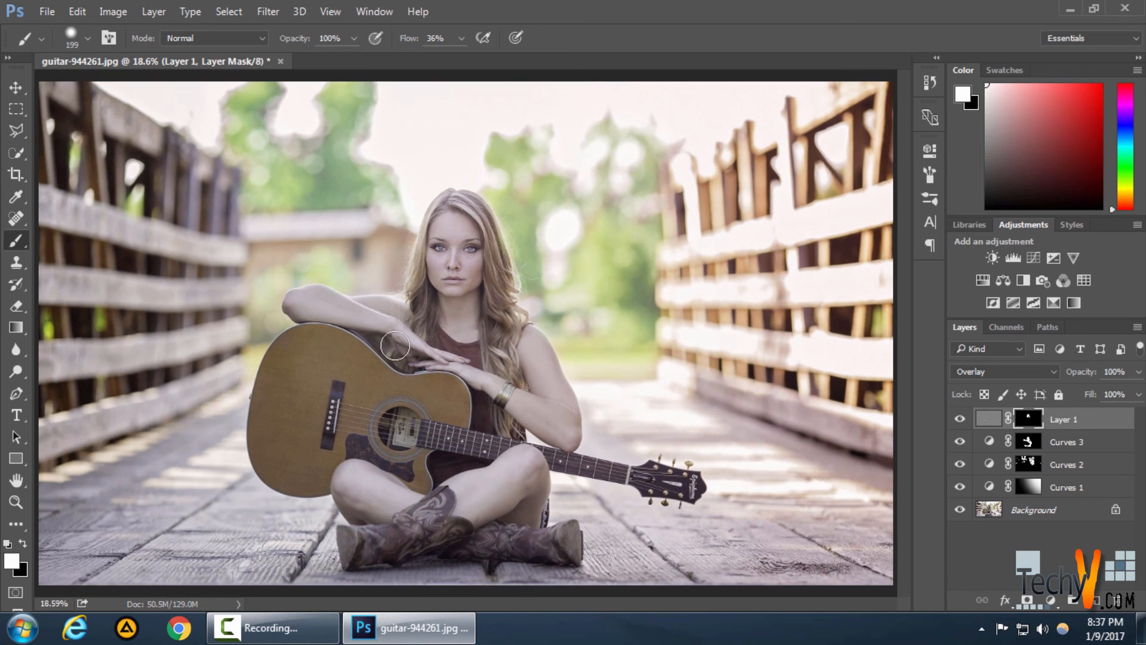